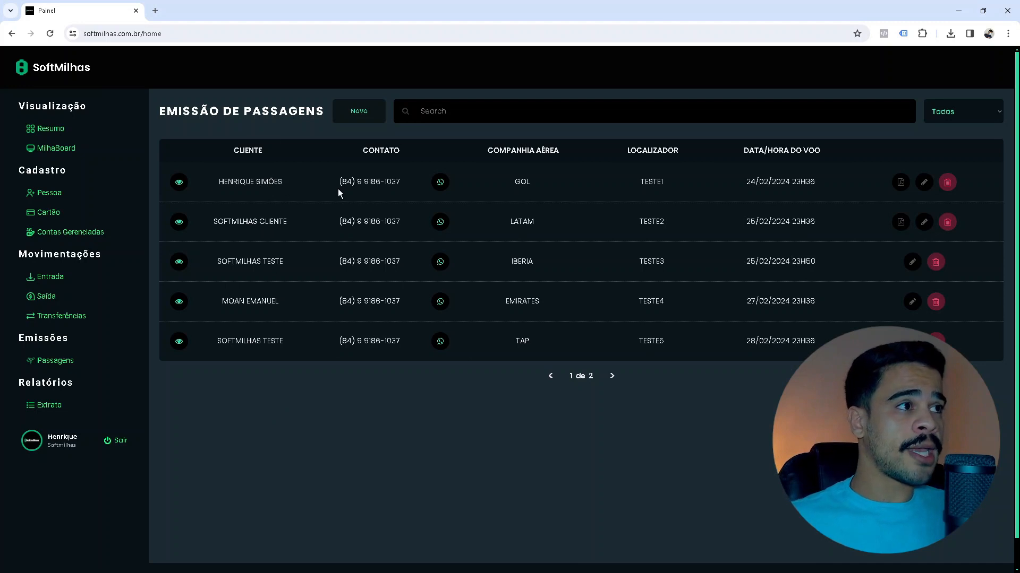
# Browse the emissions list and its controls.
pyautogui.click(378, 178)
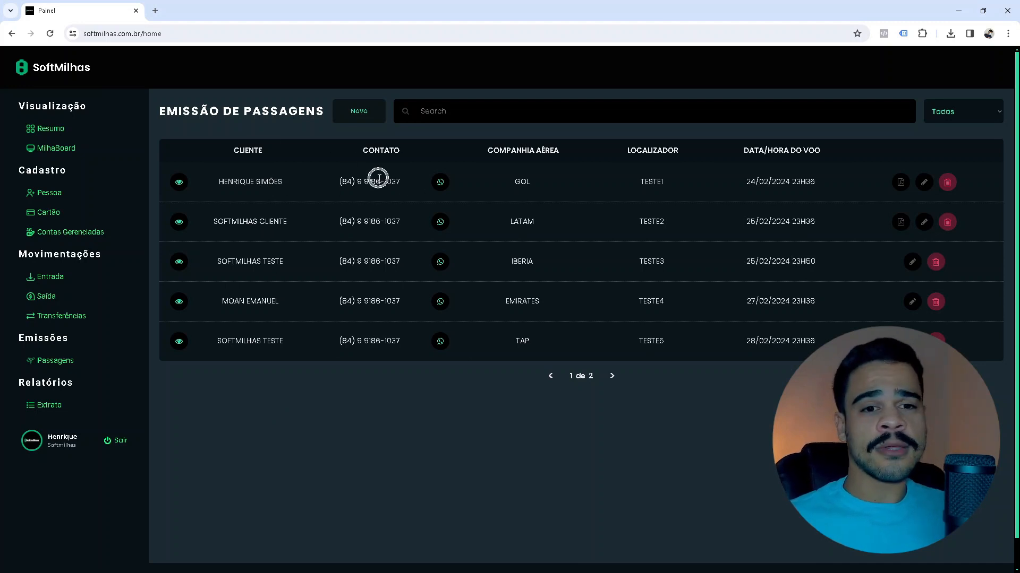
pyautogui.click(443, 183)
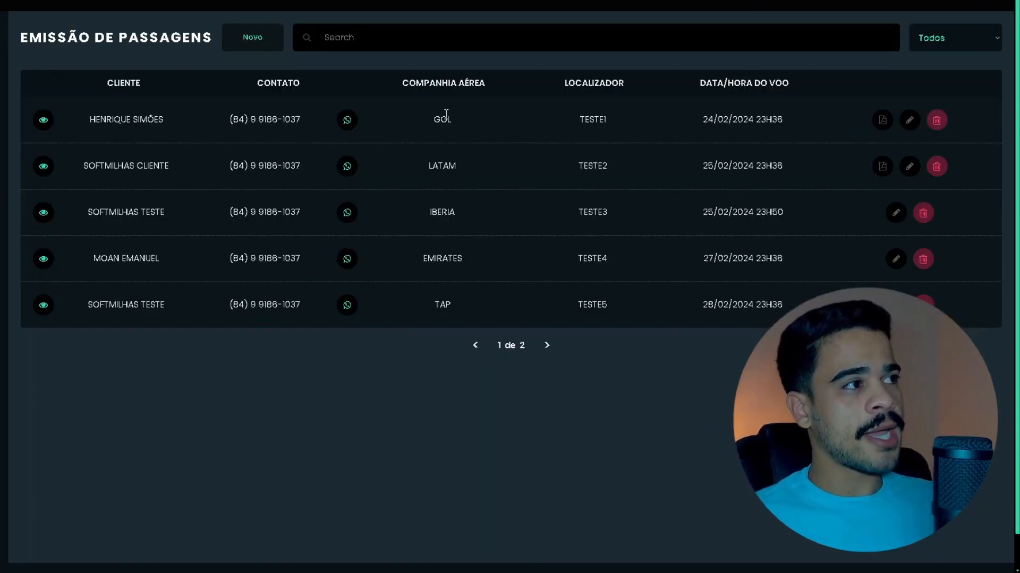
pyautogui.click(593, 120)
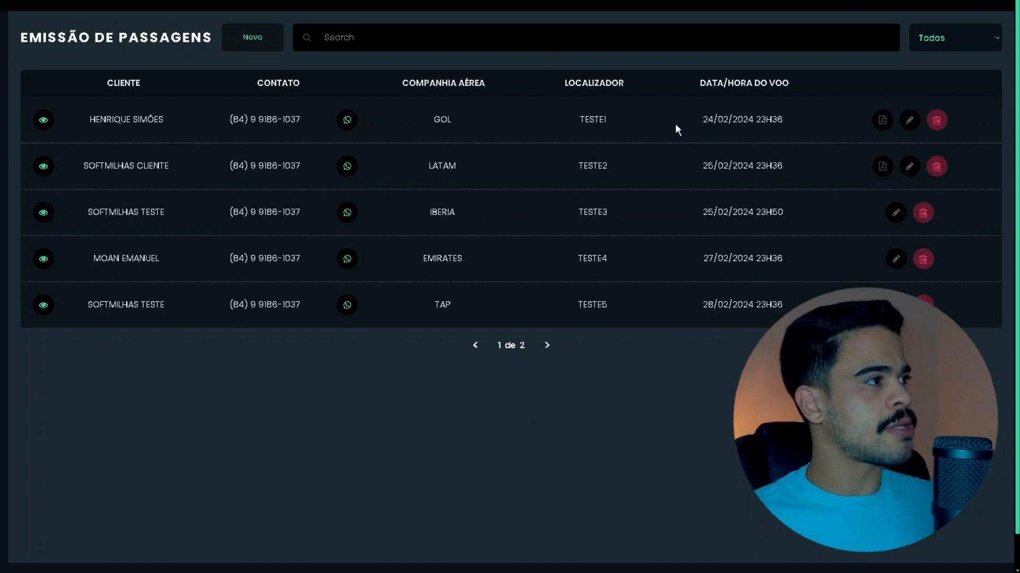
pyautogui.click(719, 122)
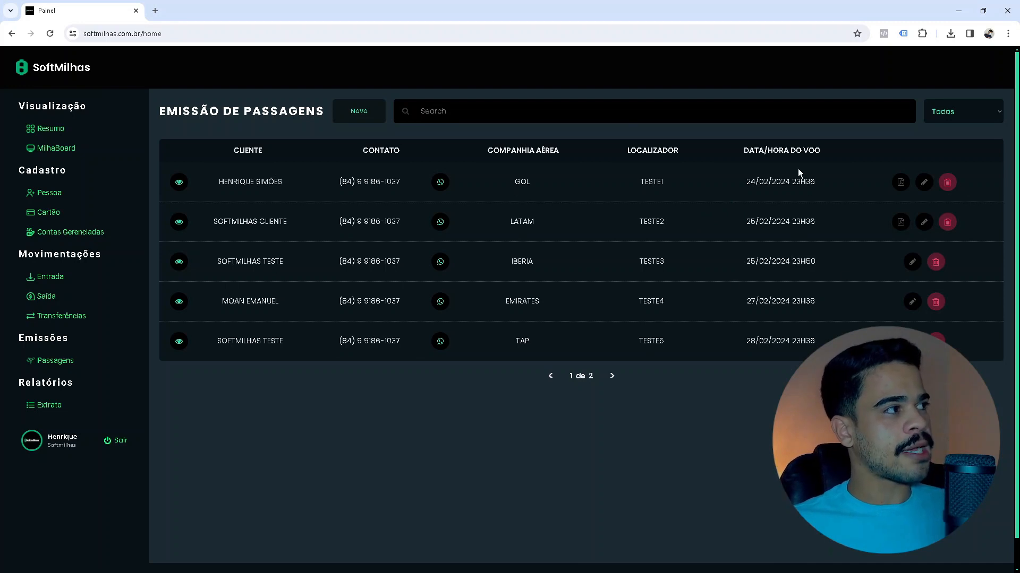
pyautogui.click(786, 183)
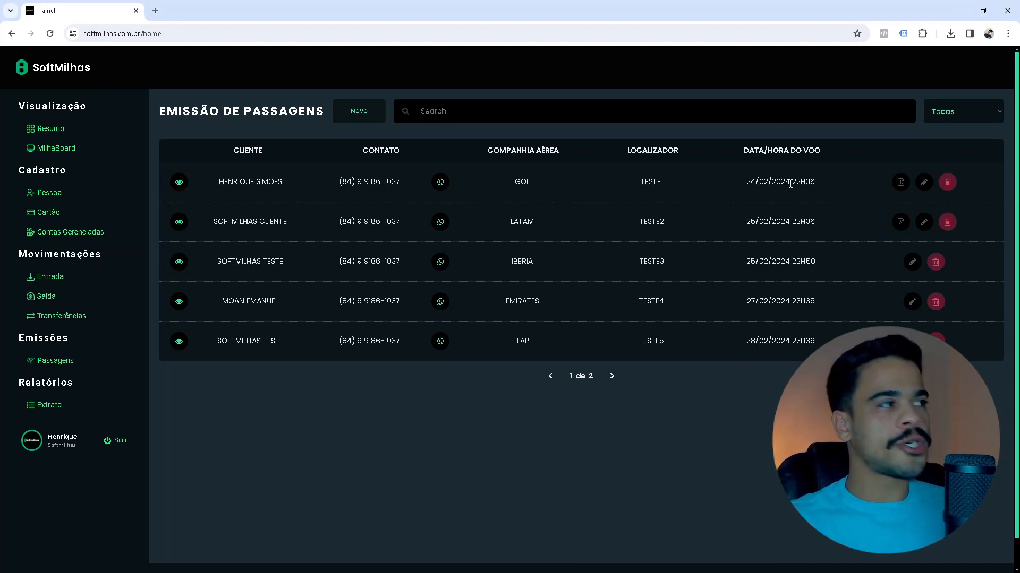
pyautogui.click(741, 184)
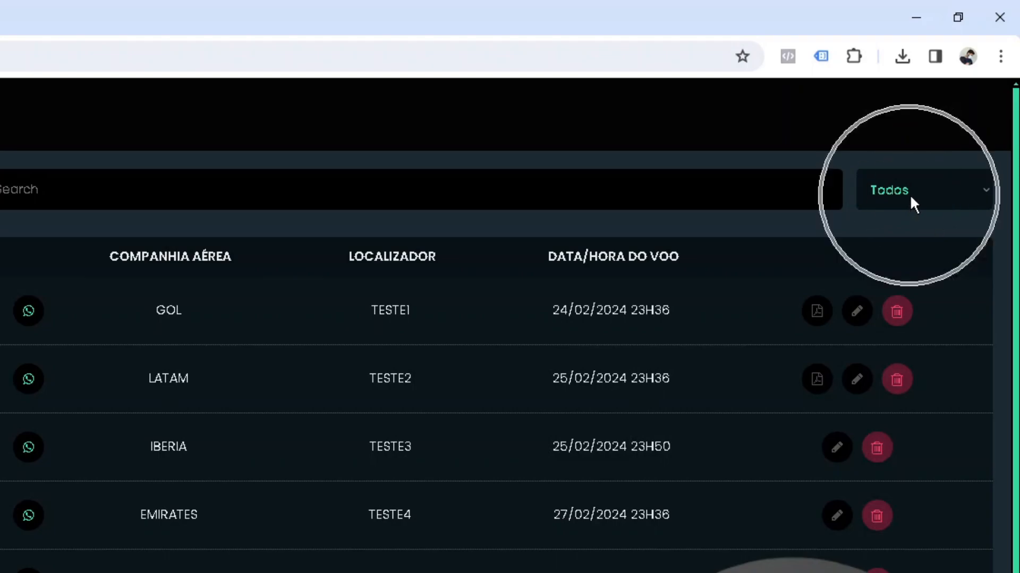
# Filter the flights to past only, then future only, then back to all flights.
pyautogui.click(955, 195)
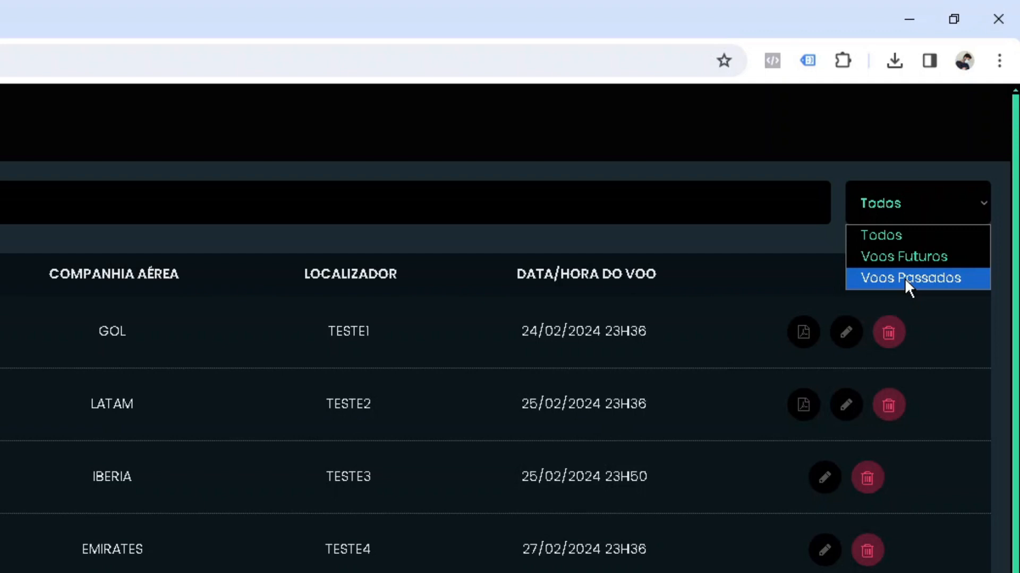
pyautogui.click(905, 279)
pyautogui.click(909, 208)
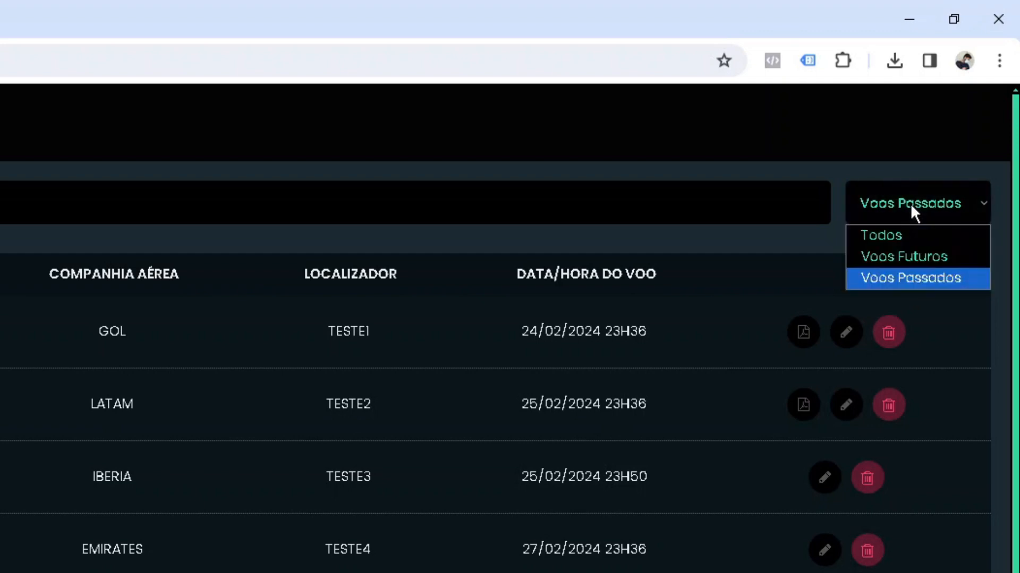
pyautogui.click(909, 208)
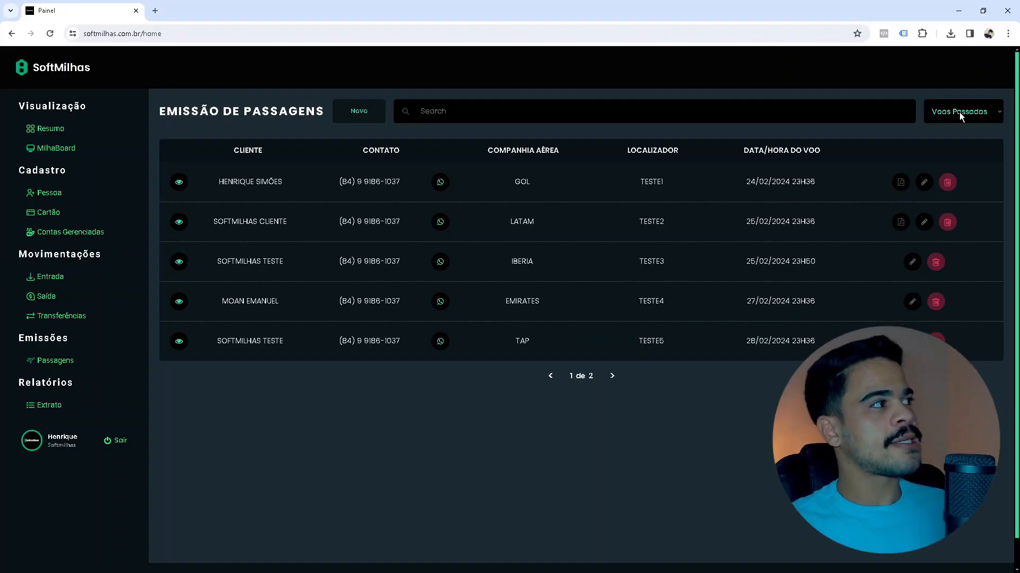
pyautogui.click(959, 113)
pyautogui.click(956, 143)
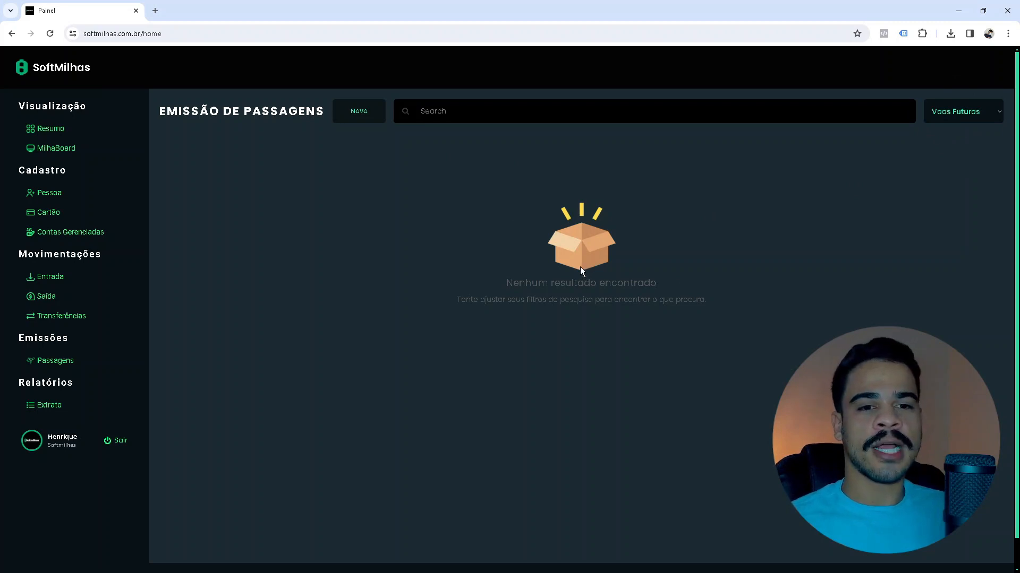
pyautogui.click(952, 118)
pyautogui.click(952, 130)
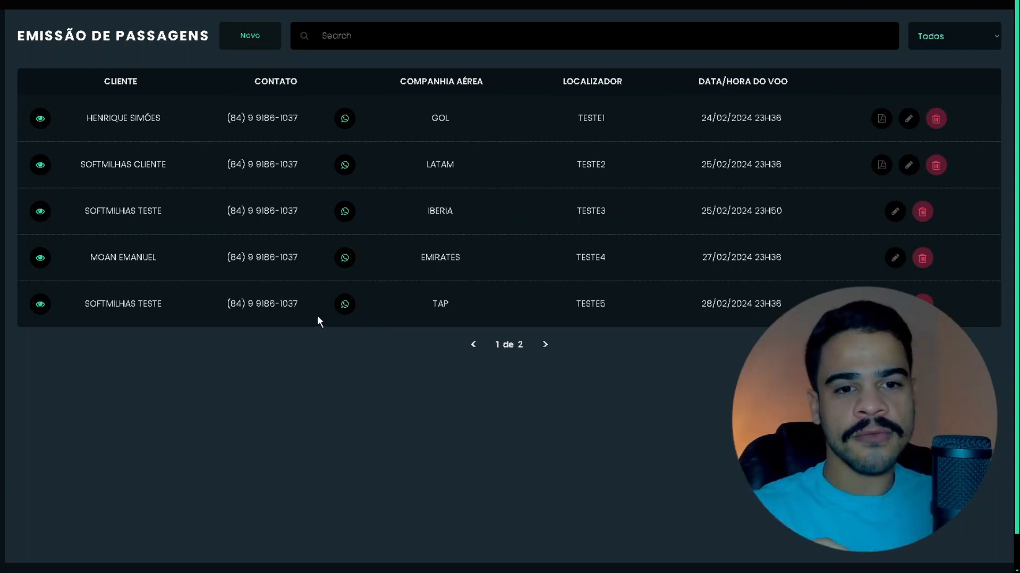
# Start a new emission and pick Softmilhas Teste as the client.
pyautogui.click(250, 46)
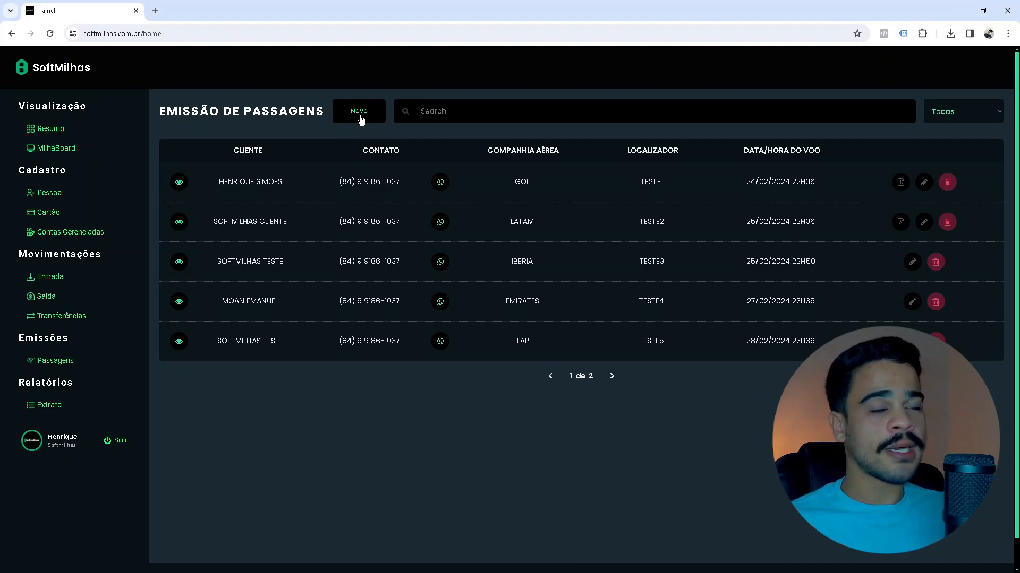
pyautogui.click(360, 118)
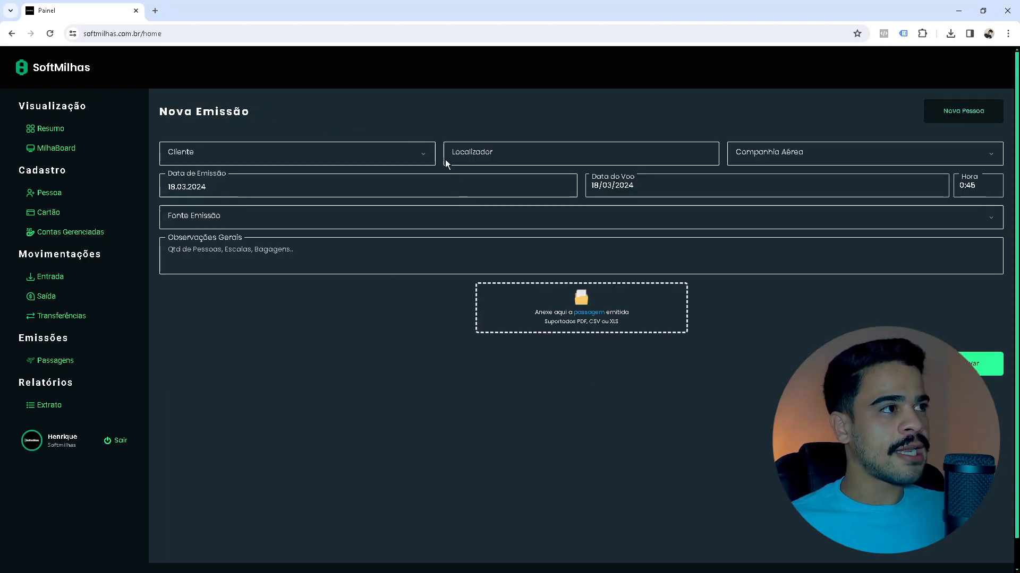
pyautogui.click(291, 154)
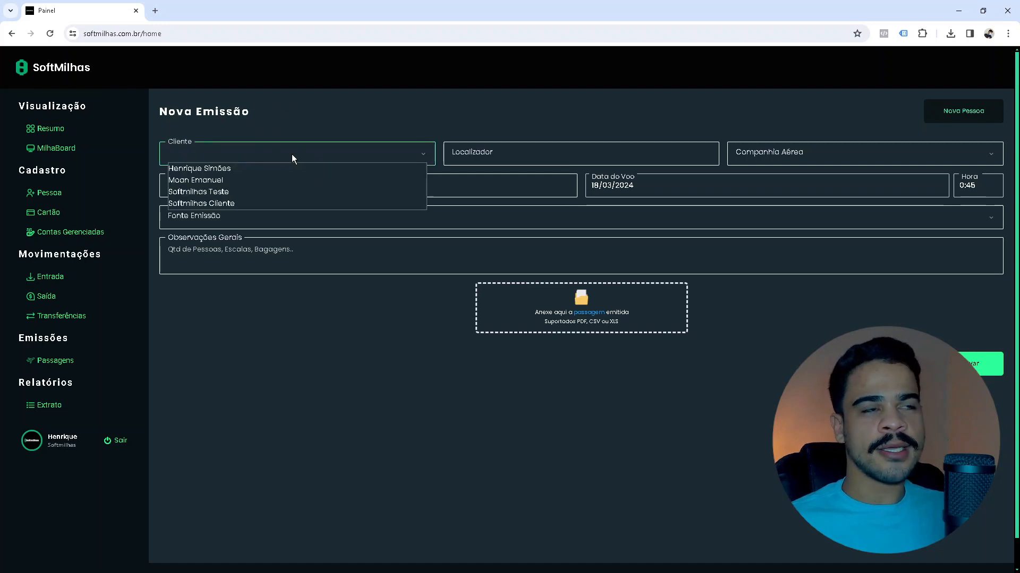
pyautogui.click(55, 196)
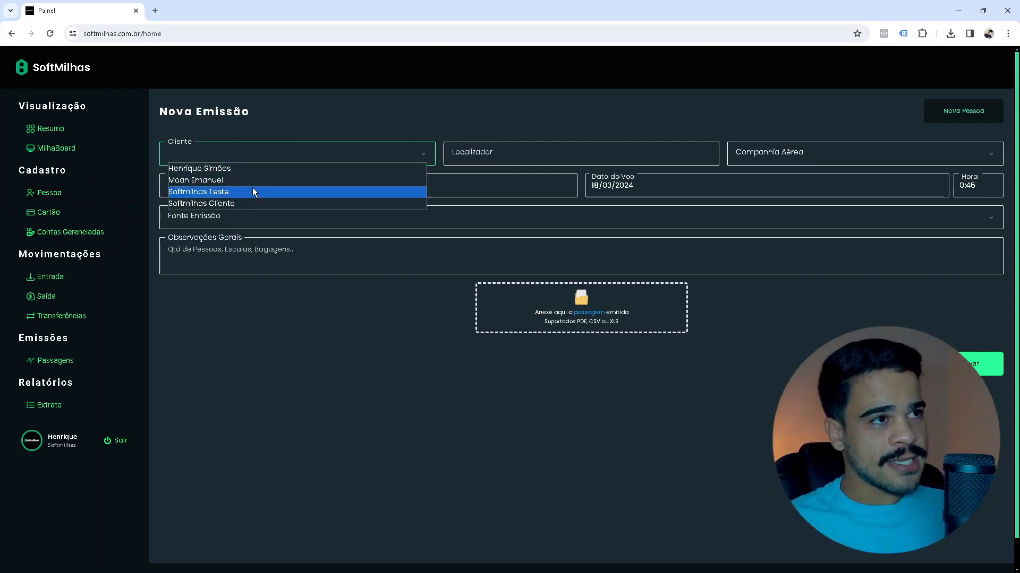
pyautogui.click(372, 152)
pyautogui.click(372, 151)
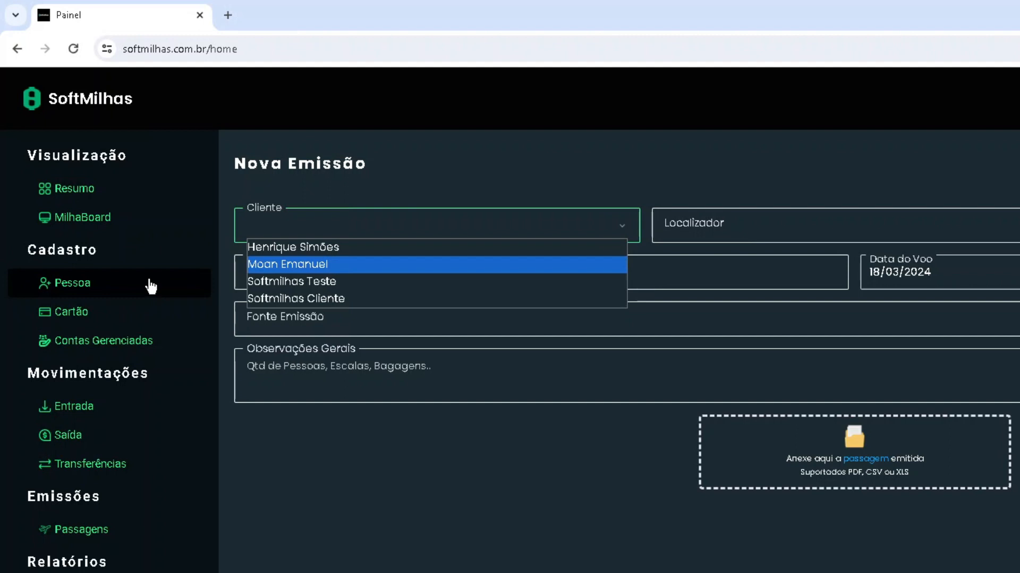
pyautogui.click(354, 281)
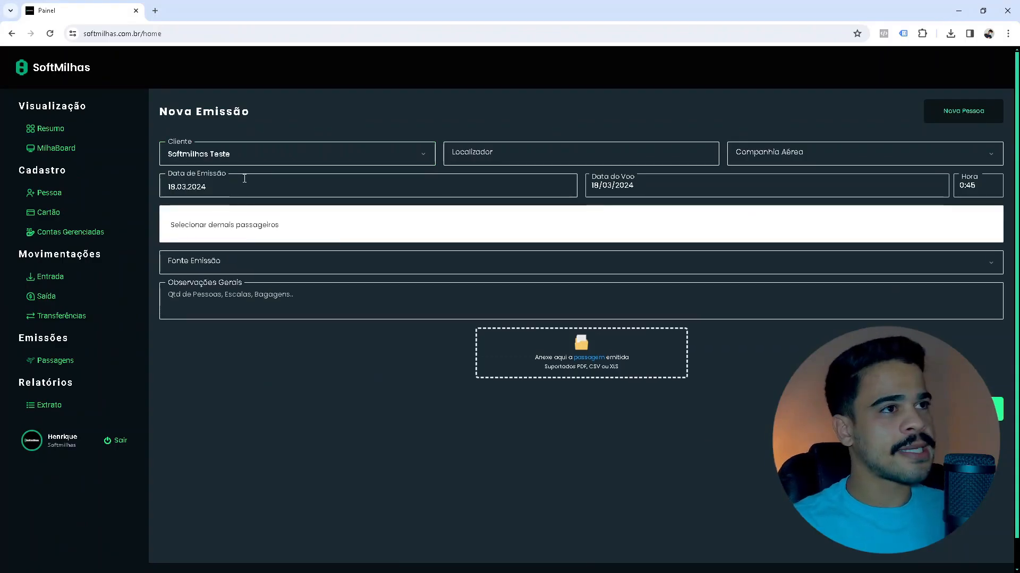
# Enter locator 'cadcasdas' and choose GOL as the airline.
pyautogui.click(497, 150)
pyautogui.write('cadcasdas')
pyautogui.click(785, 150)
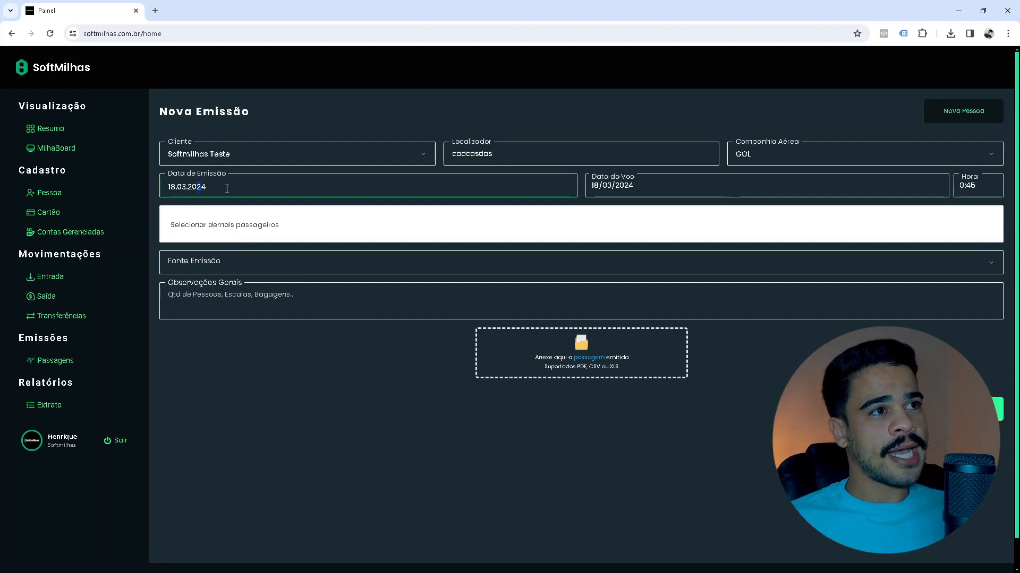
pyautogui.click(226, 189)
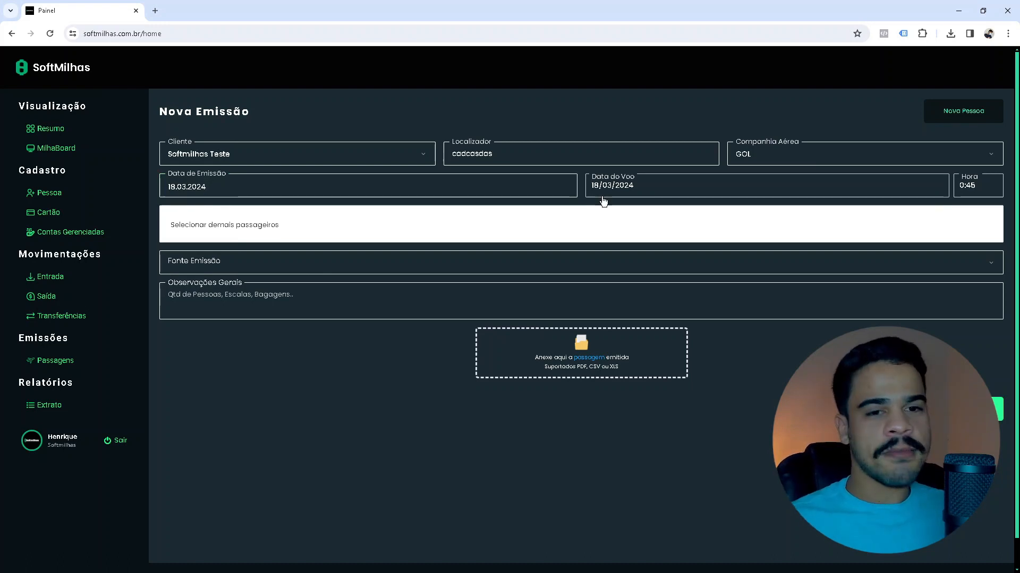
# Set the flight date to 20/03/2024 and the flight time to 0:00.
pyautogui.click(630, 187)
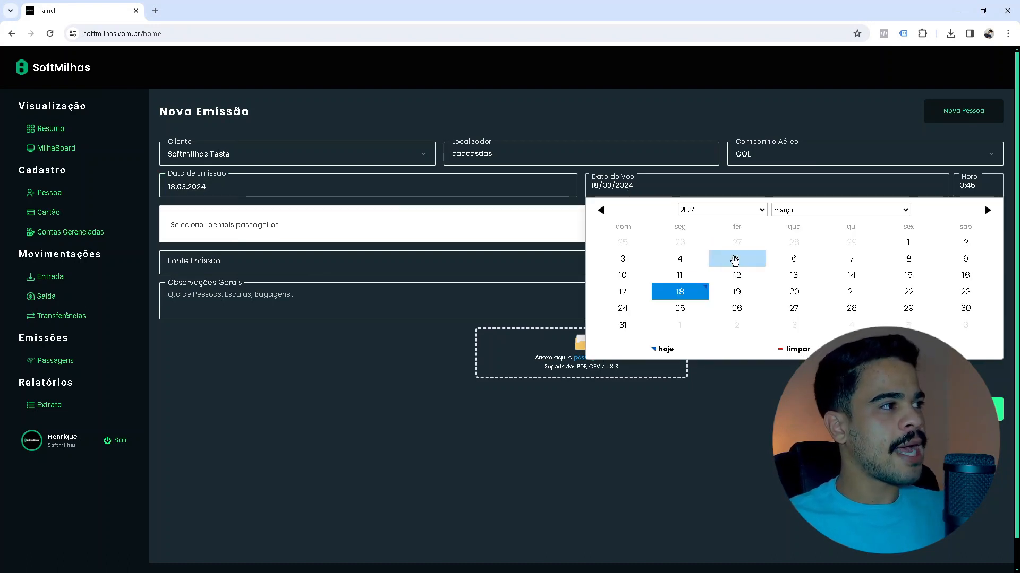
pyautogui.click(793, 291)
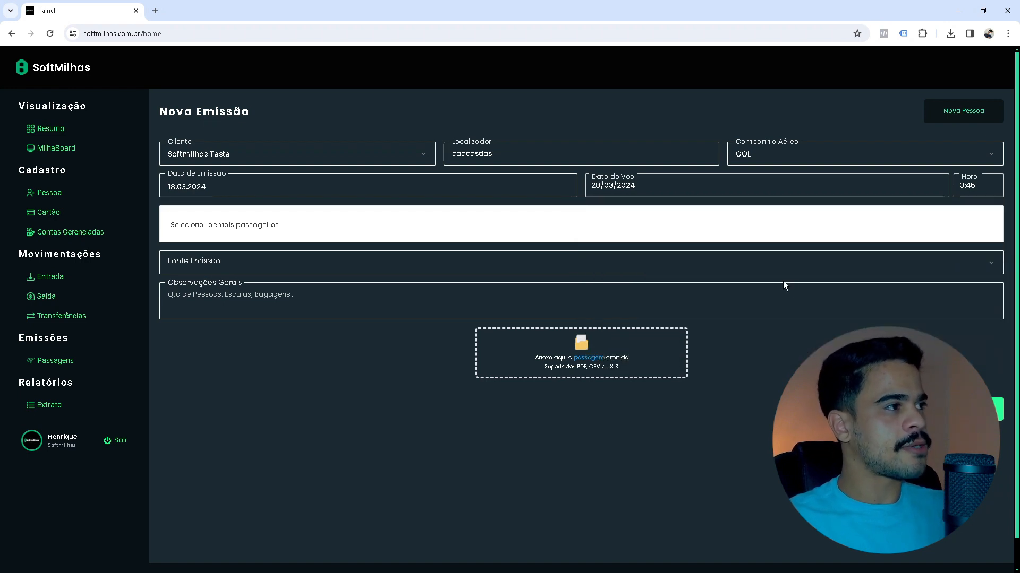
pyautogui.click(977, 189)
pyautogui.scroll(10, 922, 311)
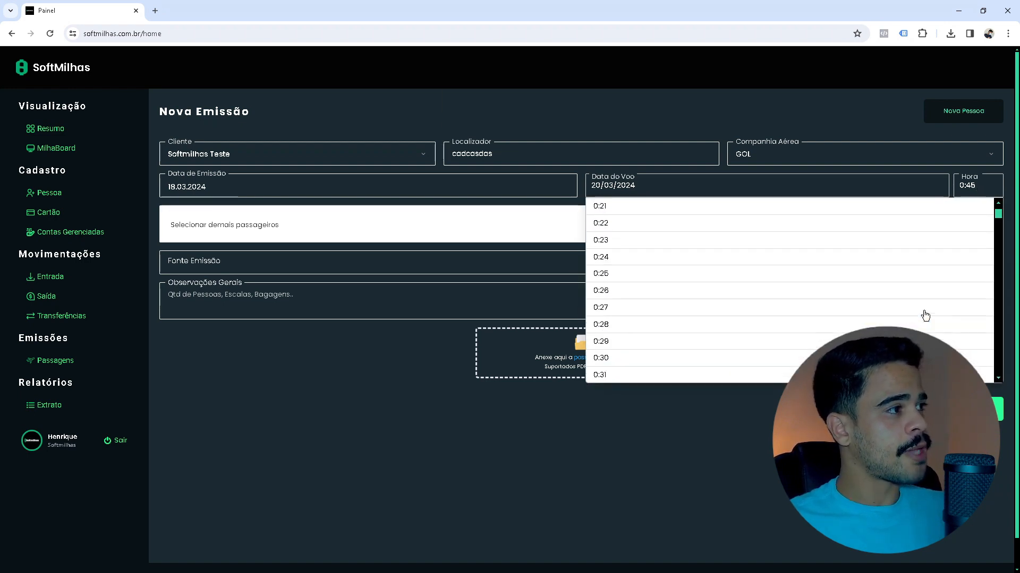
pyautogui.click(719, 264)
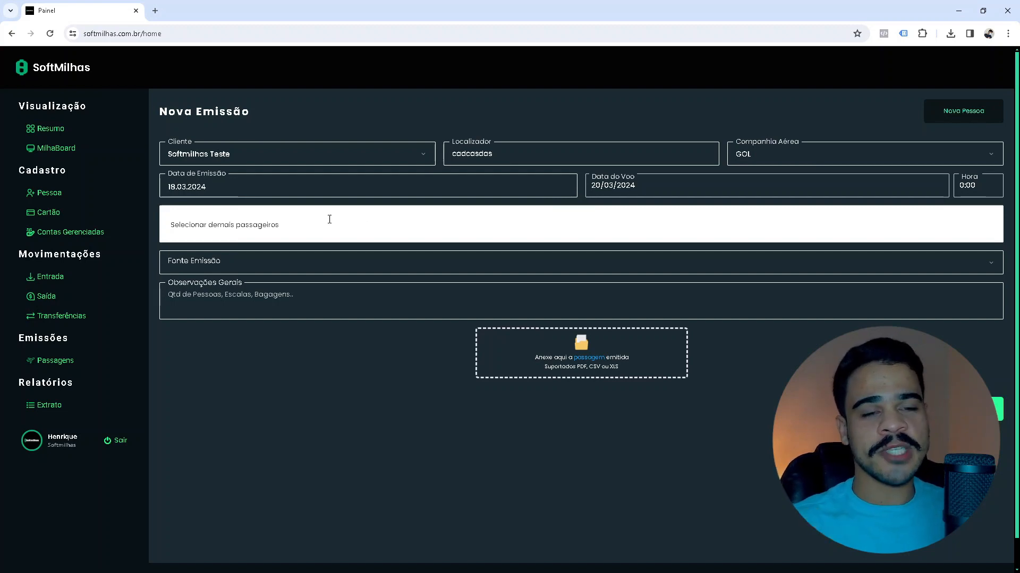
# Add two additional passengers, searching 'hen' to find the second.
pyautogui.click(234, 225)
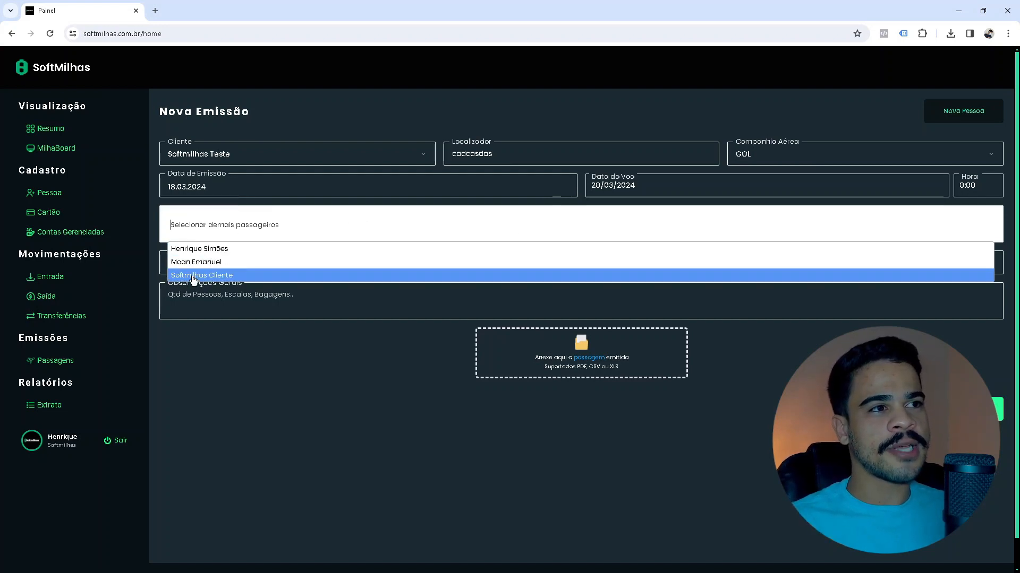
pyautogui.click(201, 263)
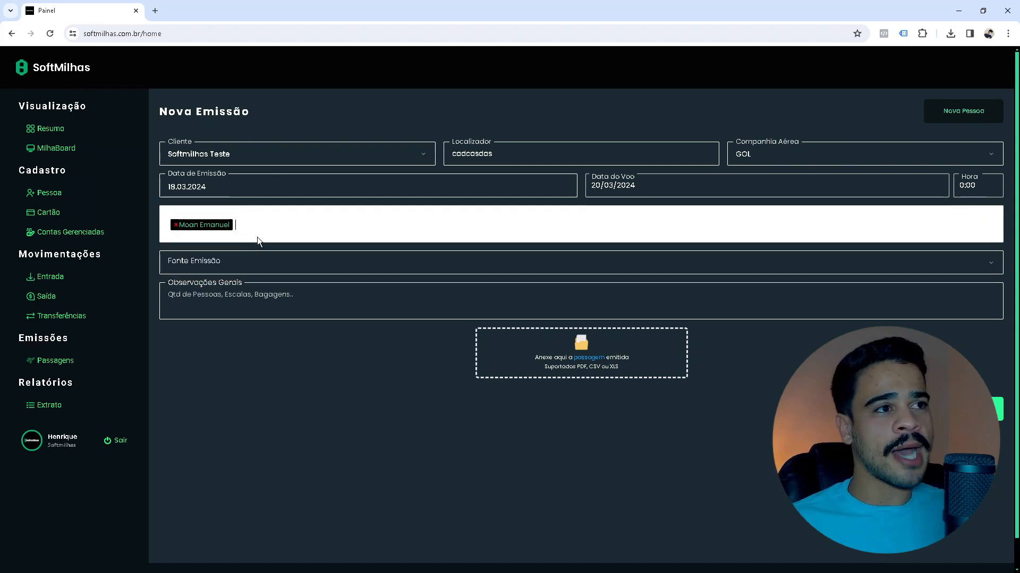
pyautogui.click(278, 228)
pyautogui.write('hen')
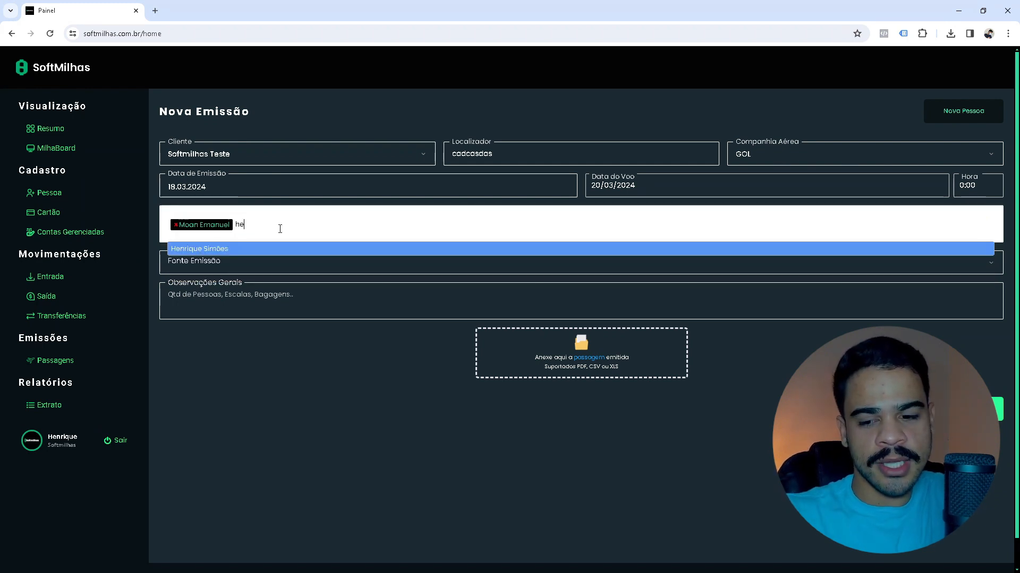
pyautogui.click(266, 249)
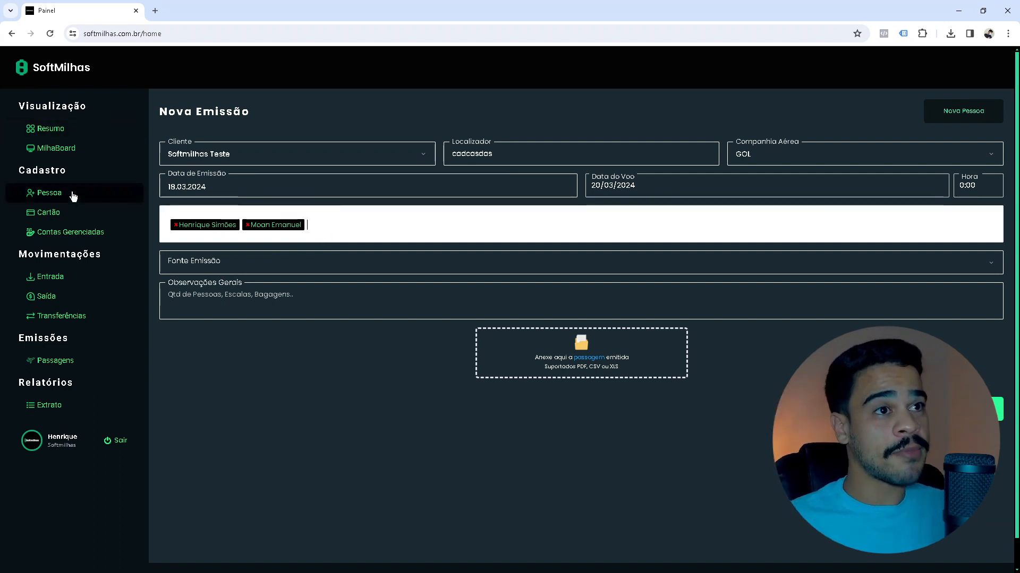
pyautogui.click(335, 232)
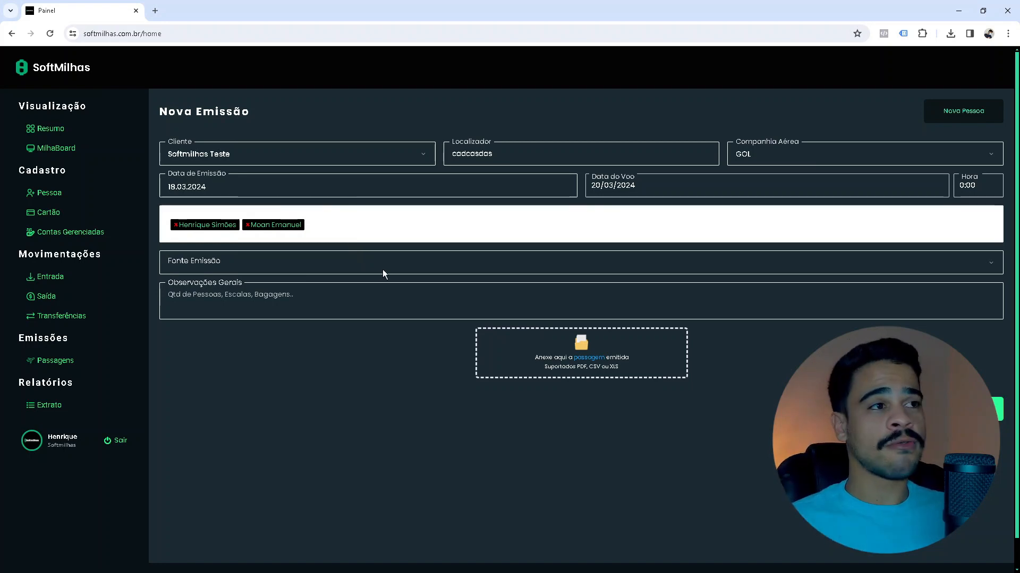
pyautogui.click(324, 227)
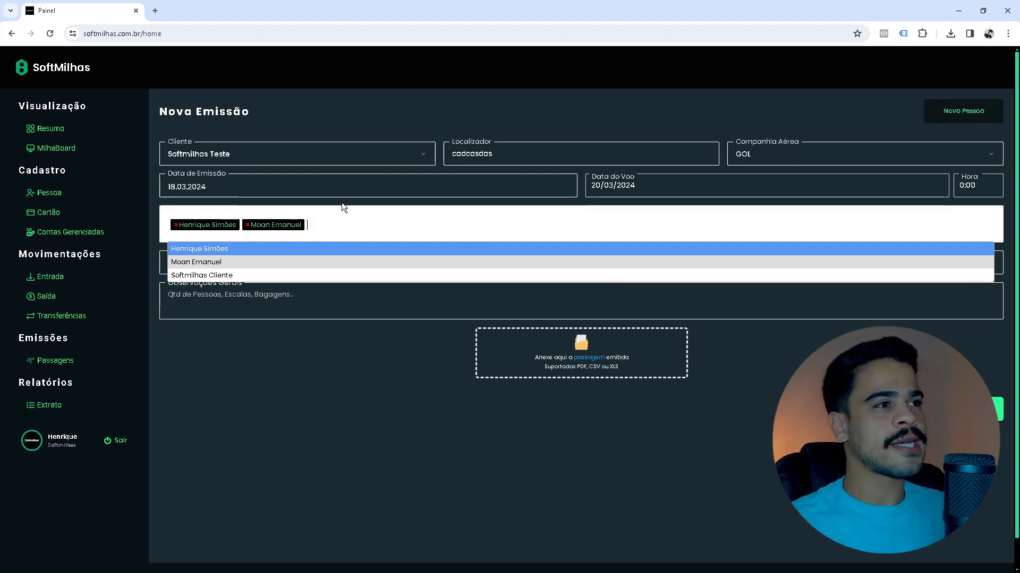
pyautogui.click(584, 194)
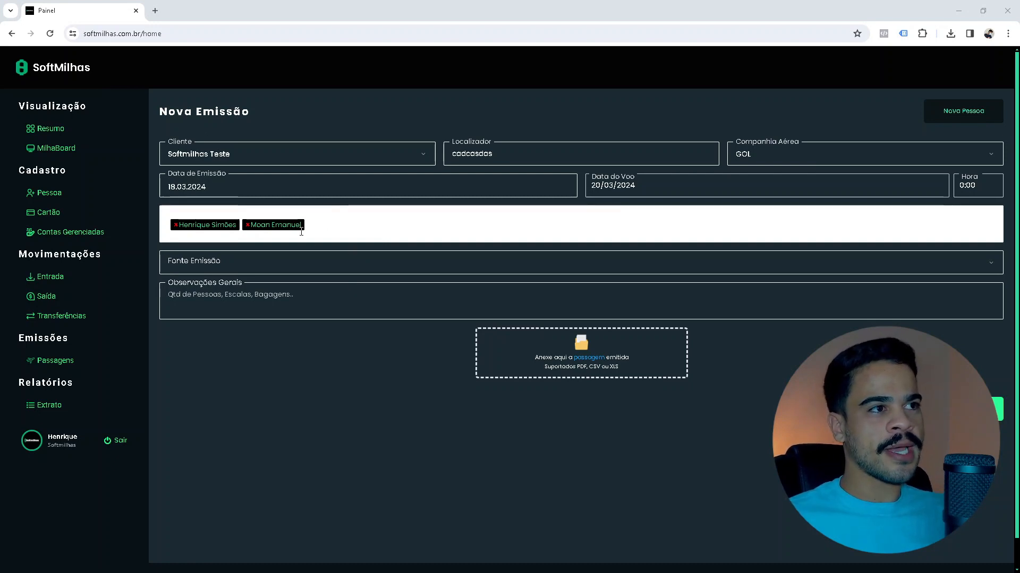
# Remove both passenger tags, keeping the same client selected.
pyautogui.click(247, 224)
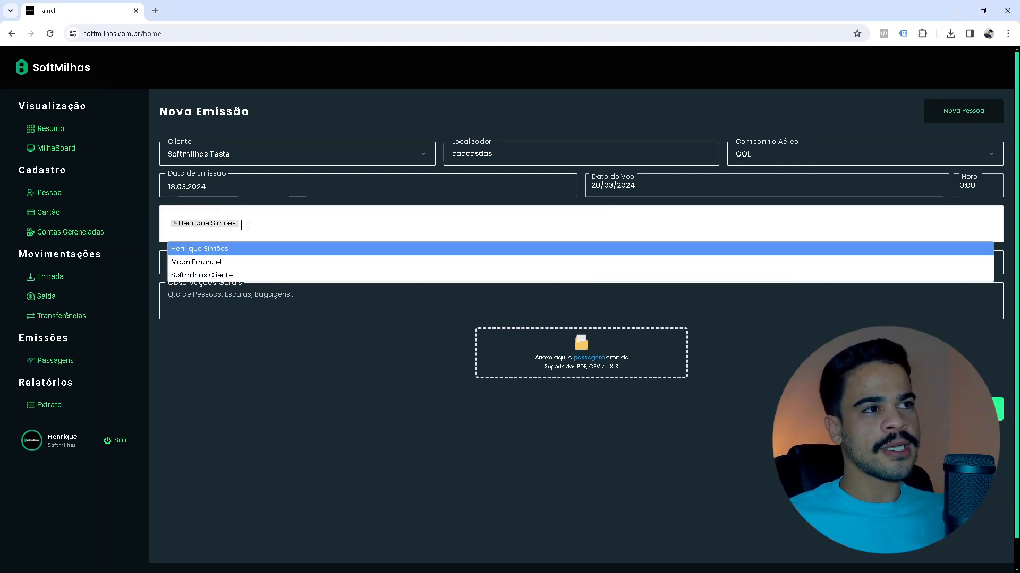
pyautogui.click(174, 225)
pyautogui.click(175, 225)
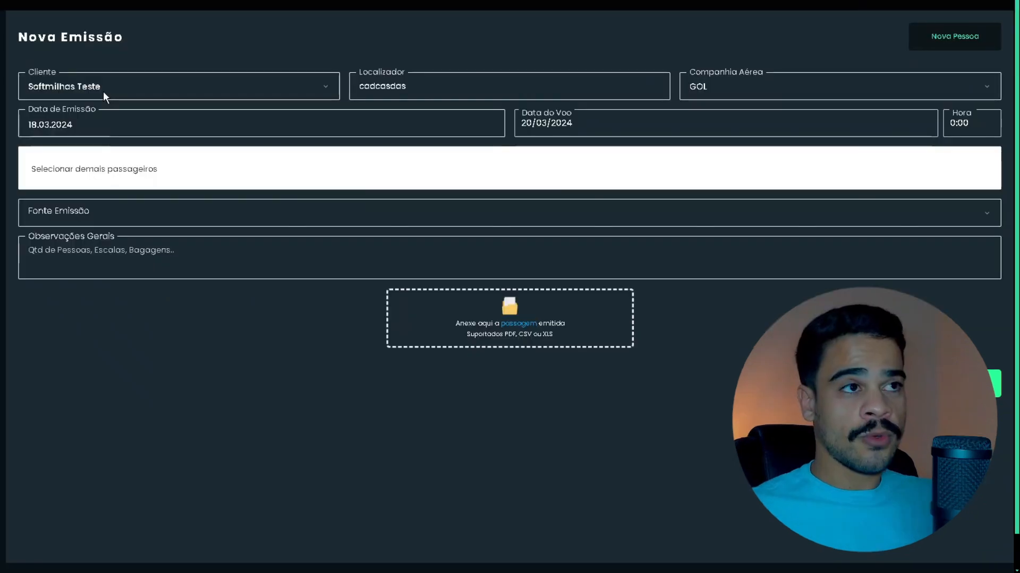
pyautogui.click(133, 85)
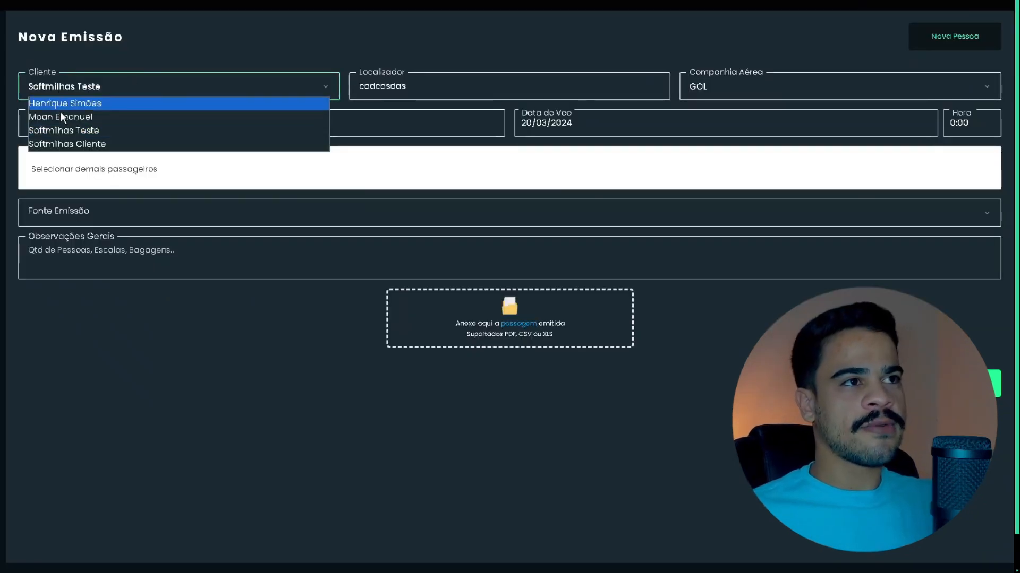
pyautogui.click(120, 86)
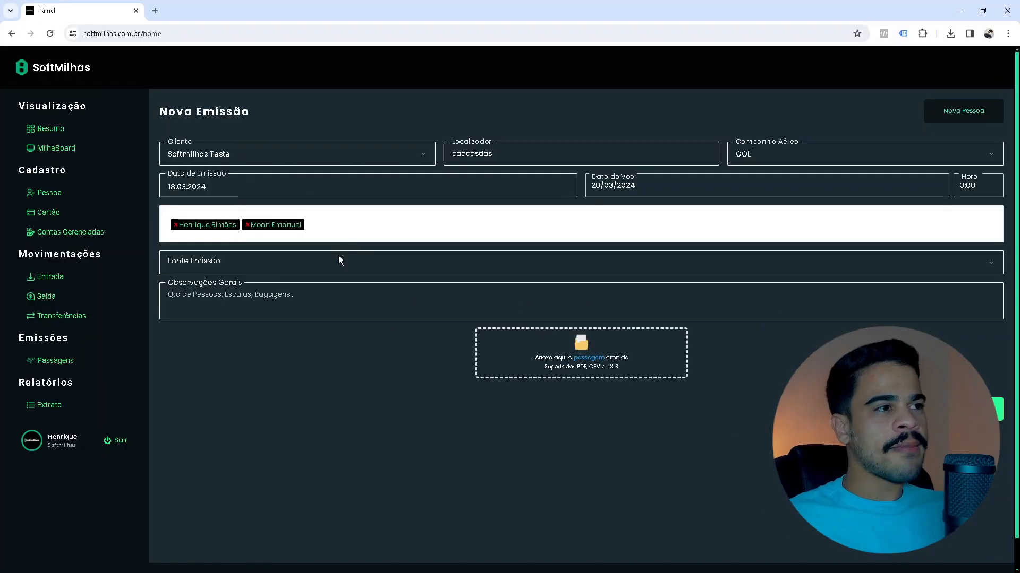
# Open the Fonte Emissão dropdown to show Saldo Próprio and Fornecedor.
pyautogui.click(227, 211)
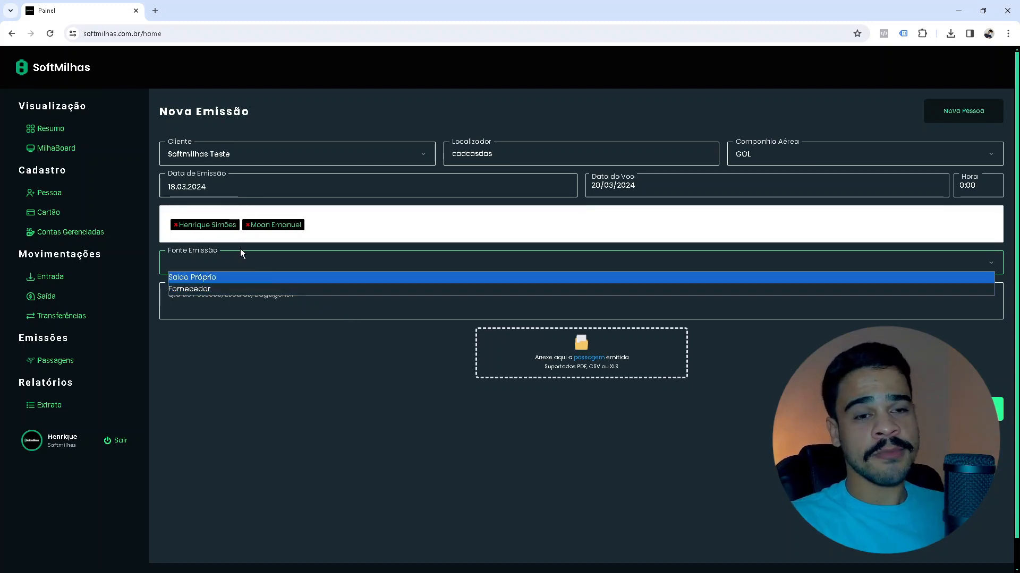
# Choose Saldo Próprio as source and add the account note 'Conta titular Smiles'.
pyautogui.click(215, 277)
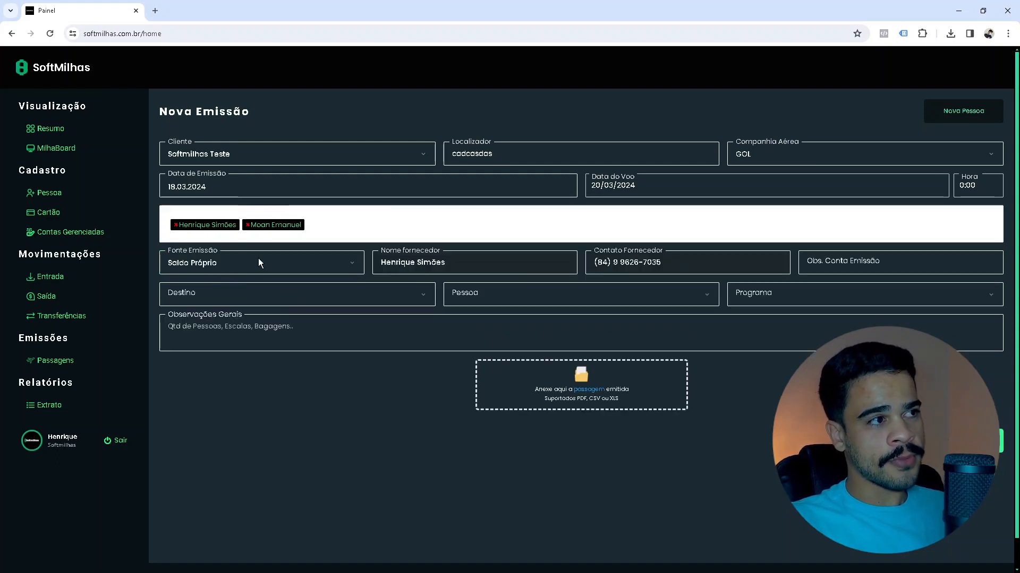
pyautogui.click(416, 262)
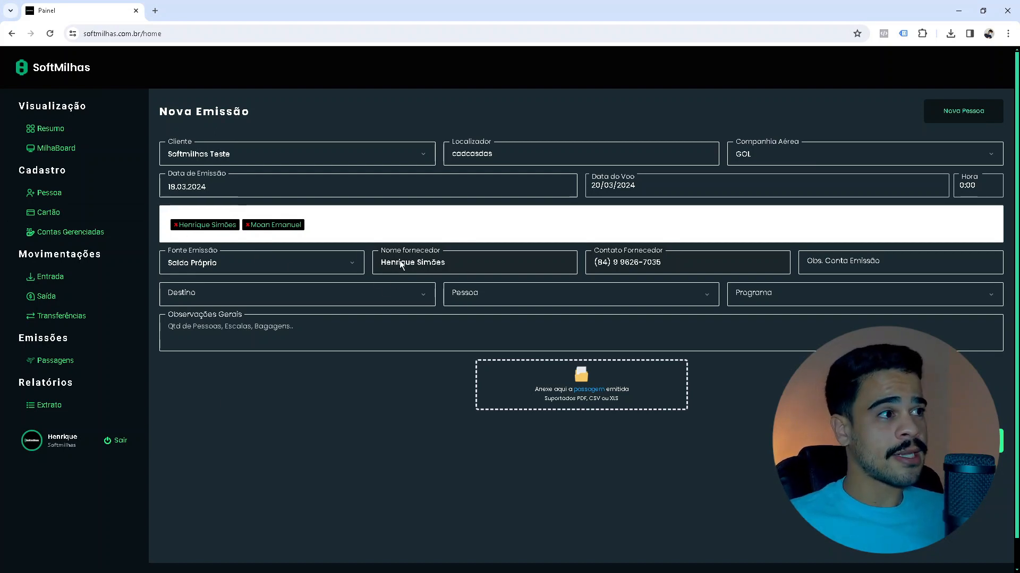
pyautogui.click(404, 261)
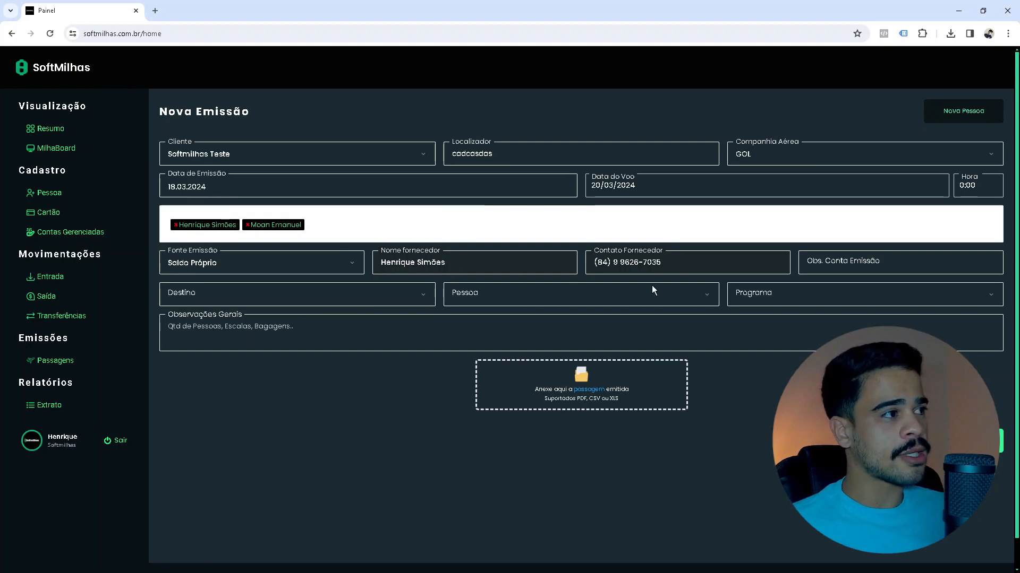
pyautogui.click(648, 255)
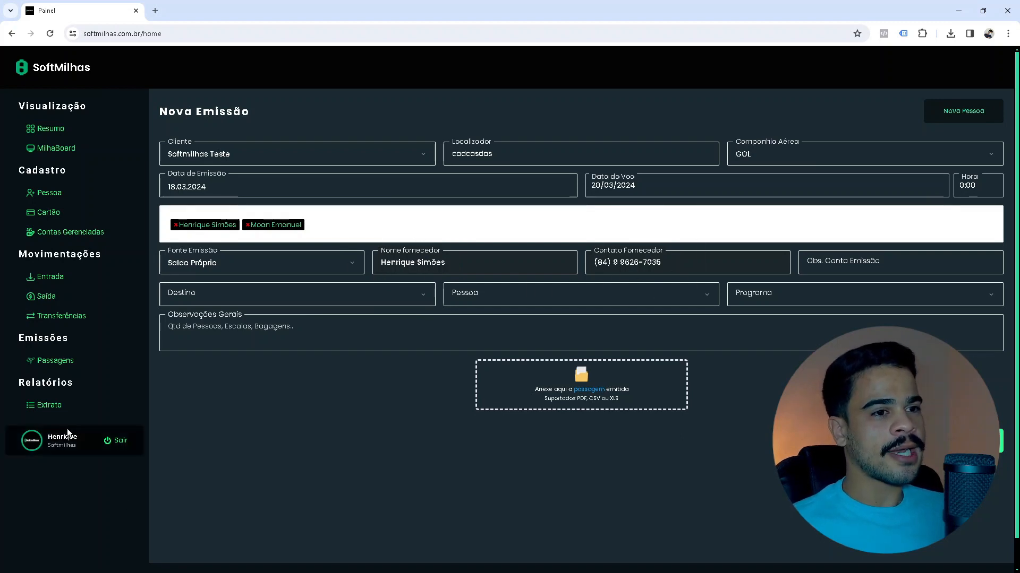
pyautogui.click(840, 265)
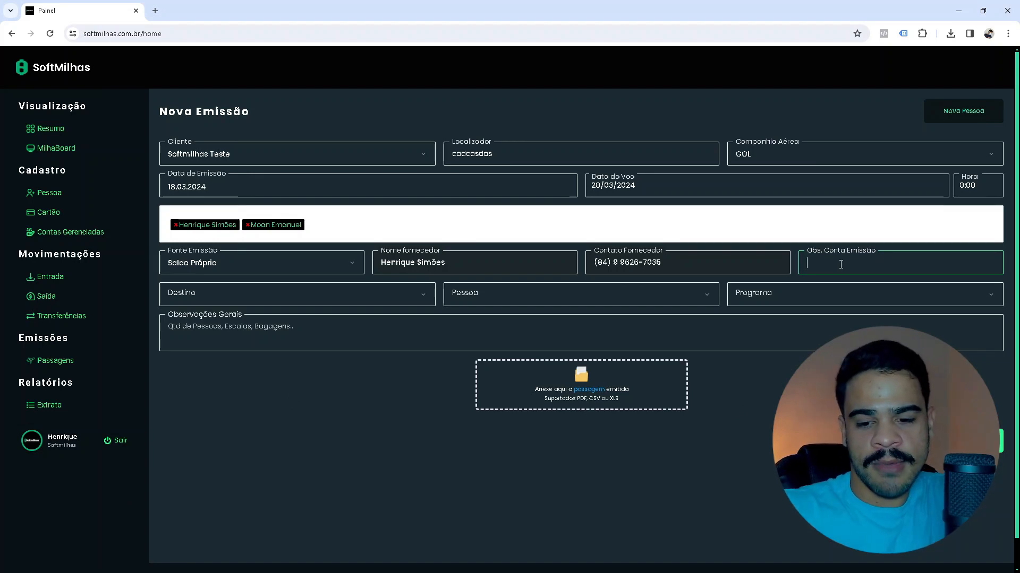
pyautogui.write('Conta')
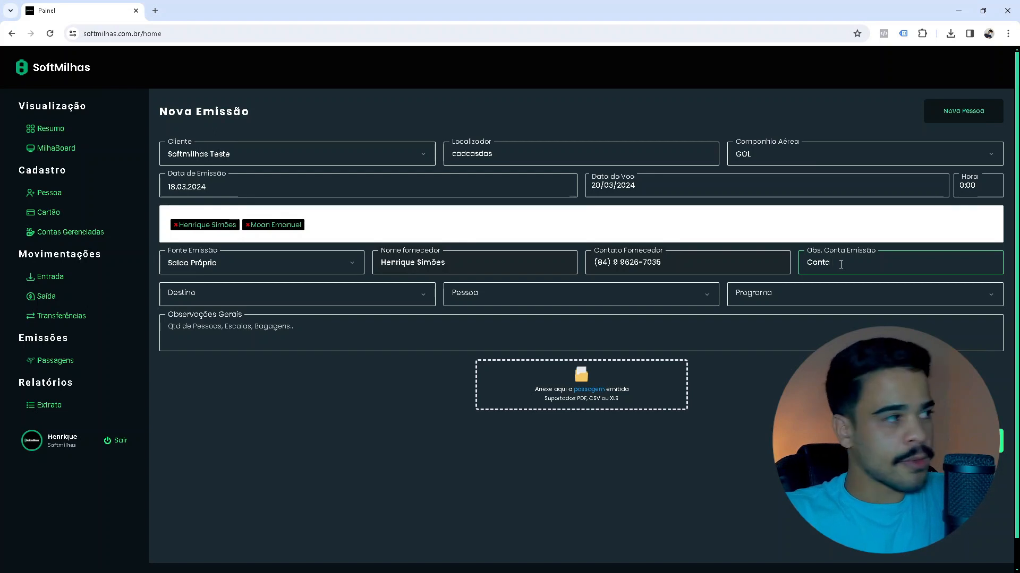
pyautogui.write(' titular Smiles')
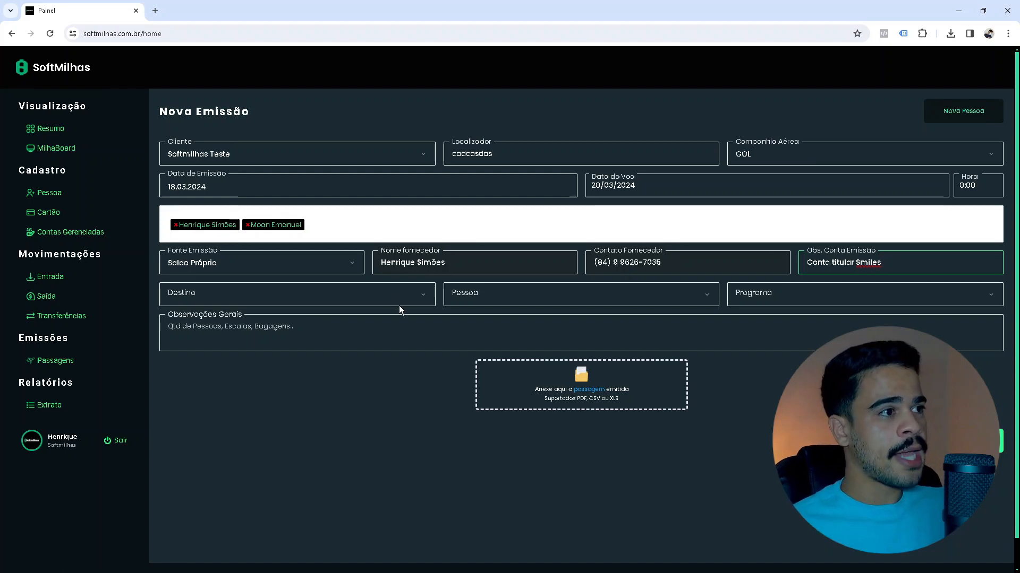
pyautogui.click(415, 297)
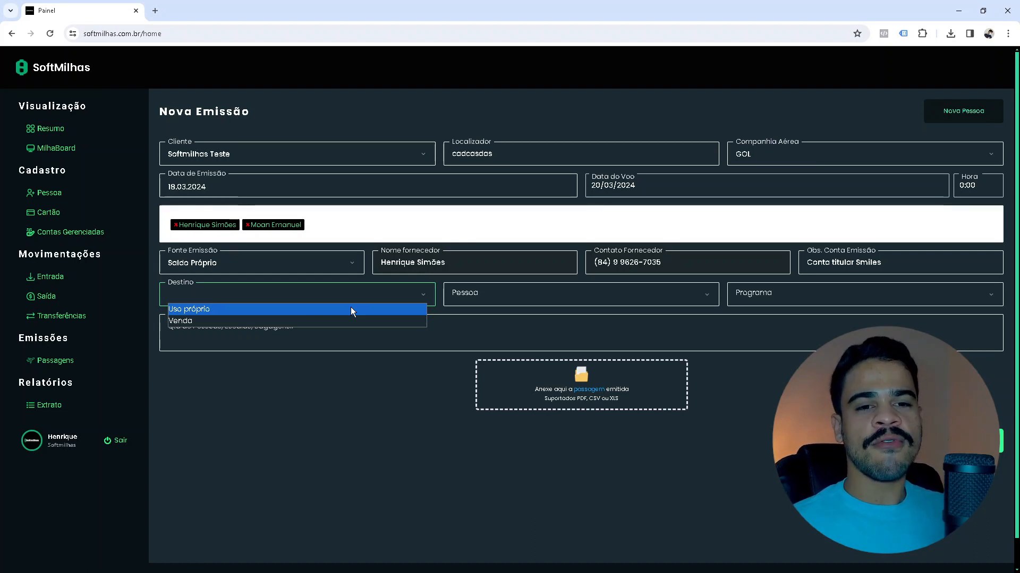
# Change the ticket destination from Uso próprio to Venda.
pyautogui.click(285, 311)
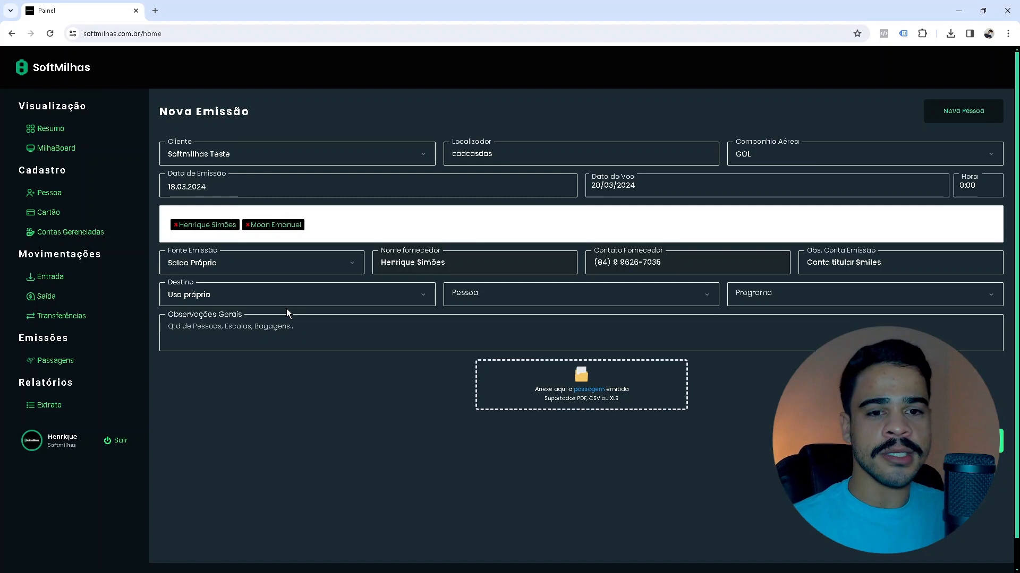
pyautogui.click(311, 294)
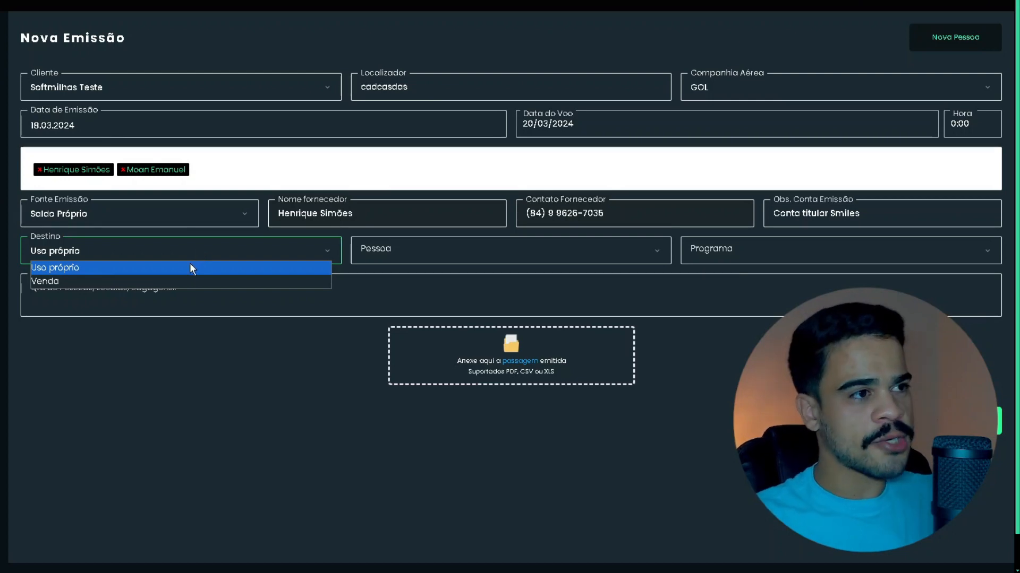
pyautogui.click(155, 281)
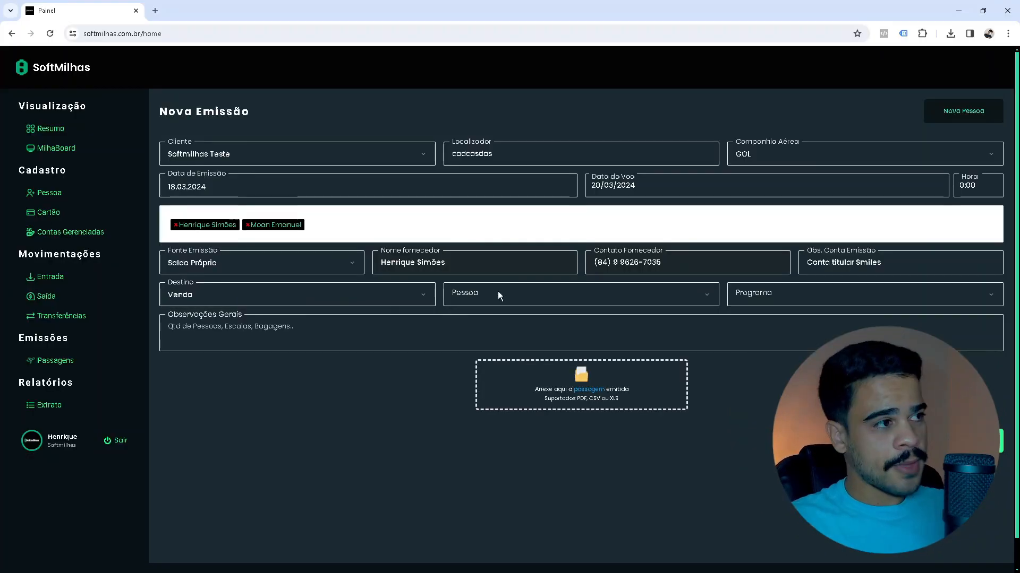
pyautogui.click(511, 294)
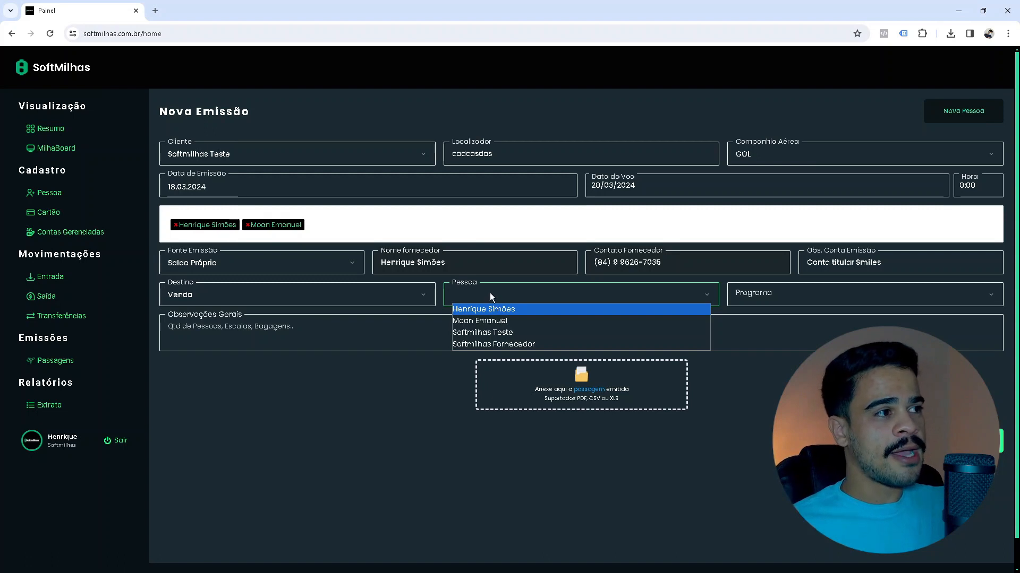
# Assign the first listed person and the Smiles programme, showing balance 100.000,00 and CPM 14,00.
pyautogui.click(489, 309)
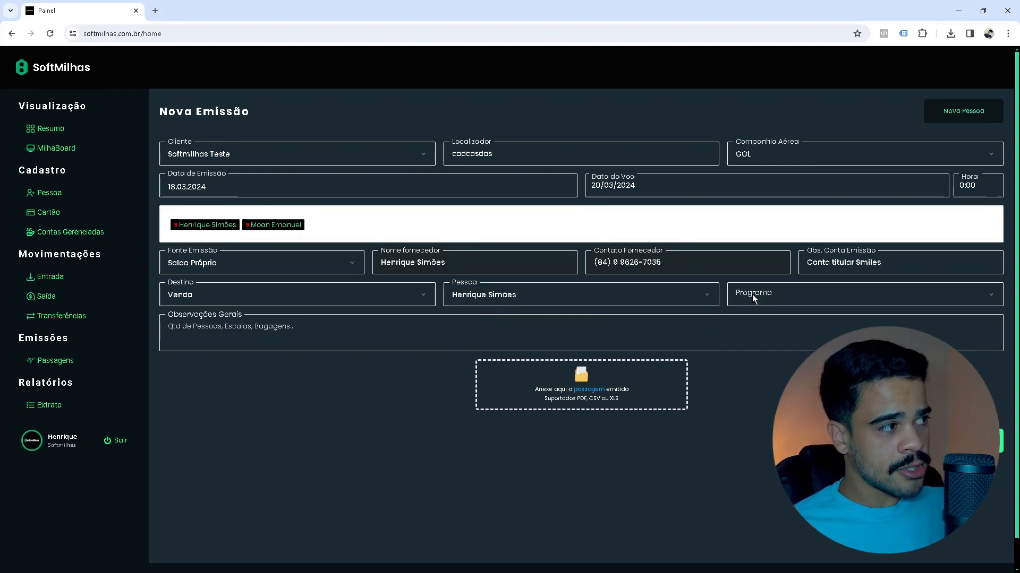
pyautogui.click(791, 294)
pyautogui.write('smiles')
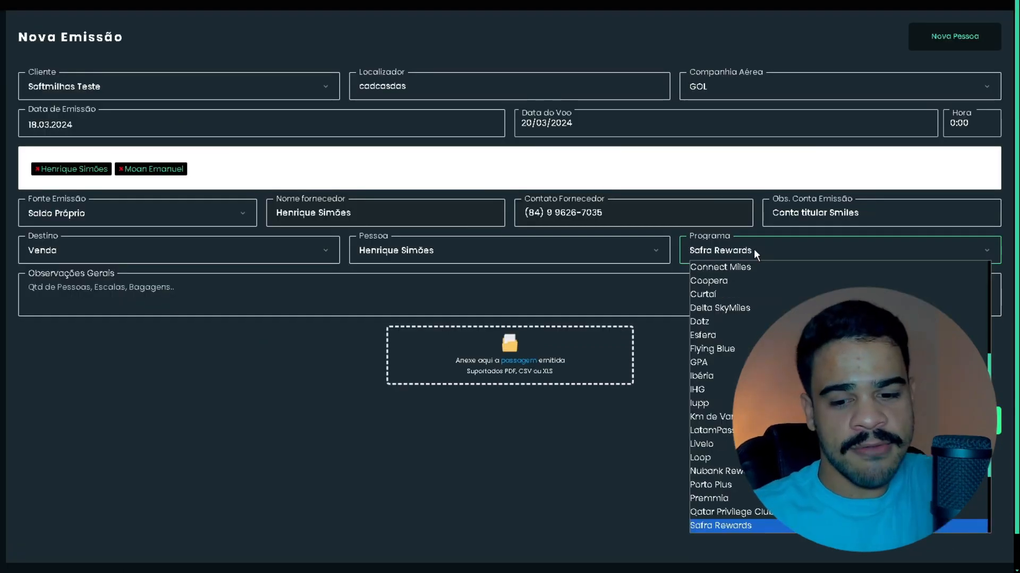
pyautogui.press('Return')
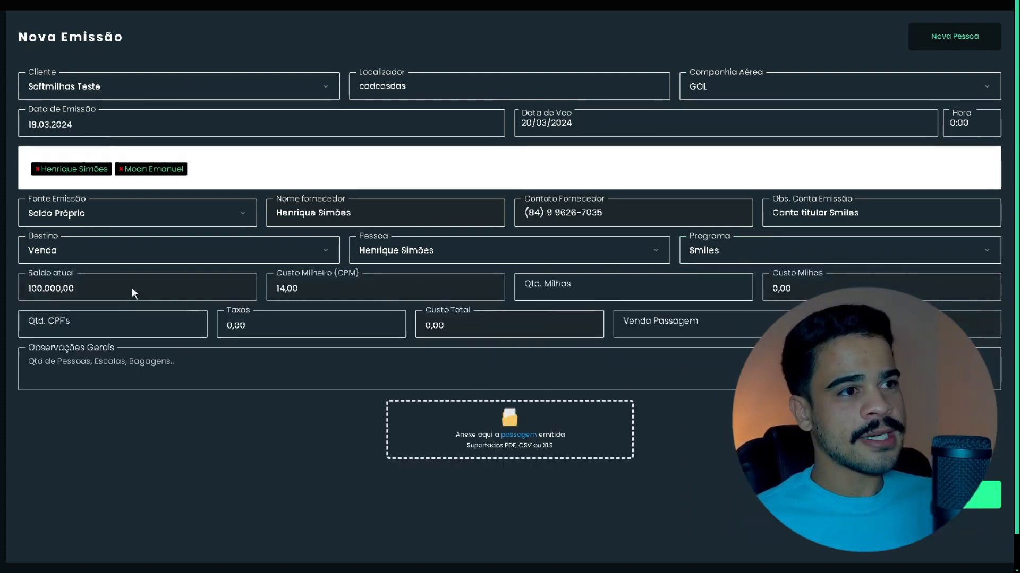
pyautogui.click(396, 248)
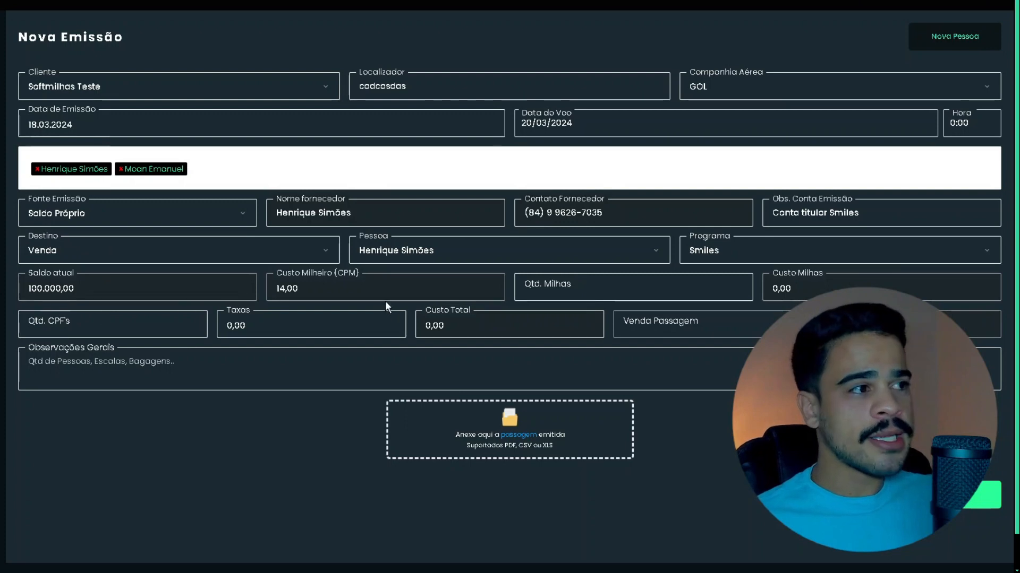
pyautogui.click(310, 283)
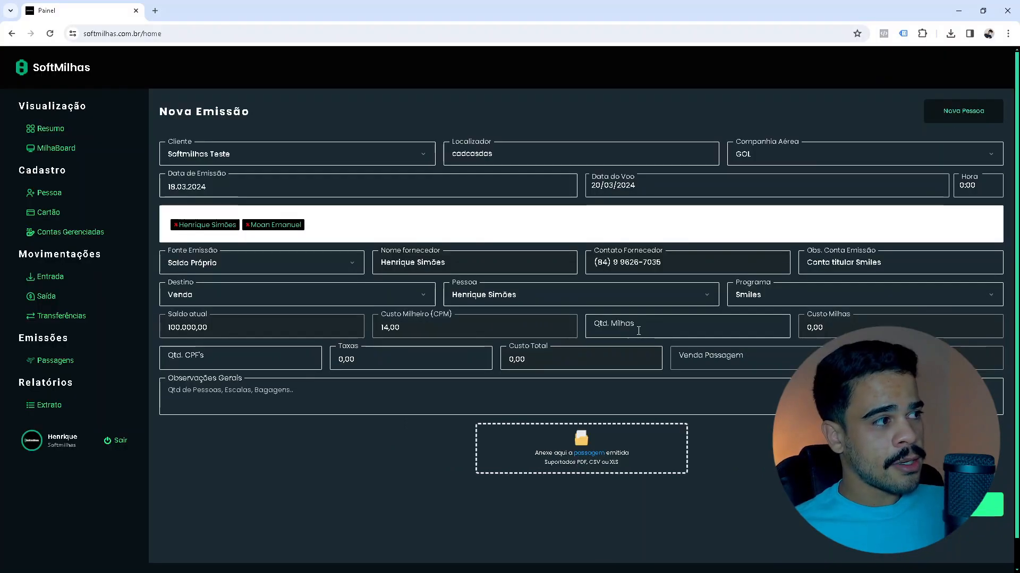
pyautogui.click(638, 331)
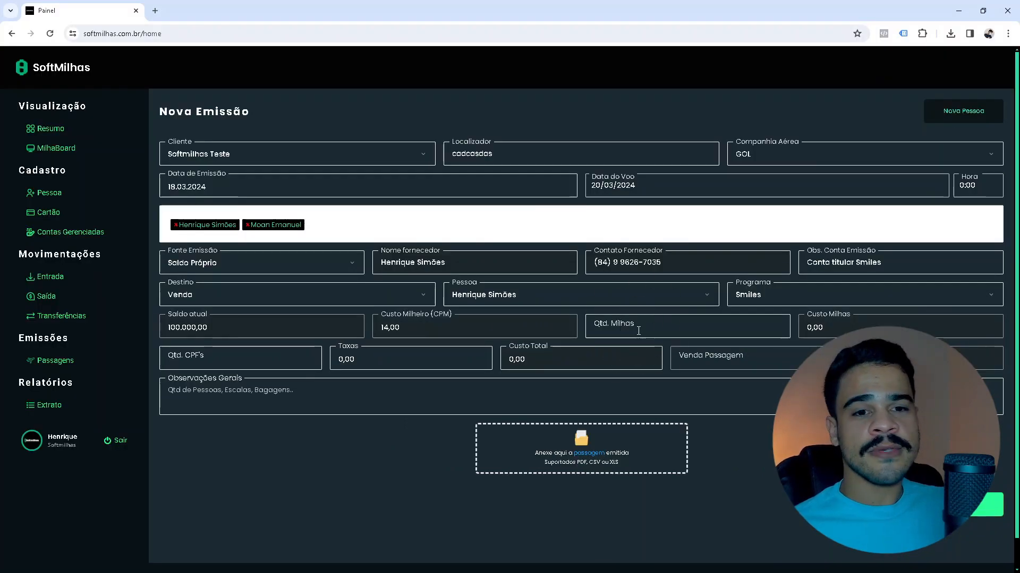
# Enter 10.000 miles so miles cost and total cost become 140,00.
pyautogui.write('0')
pyautogui.write('10')
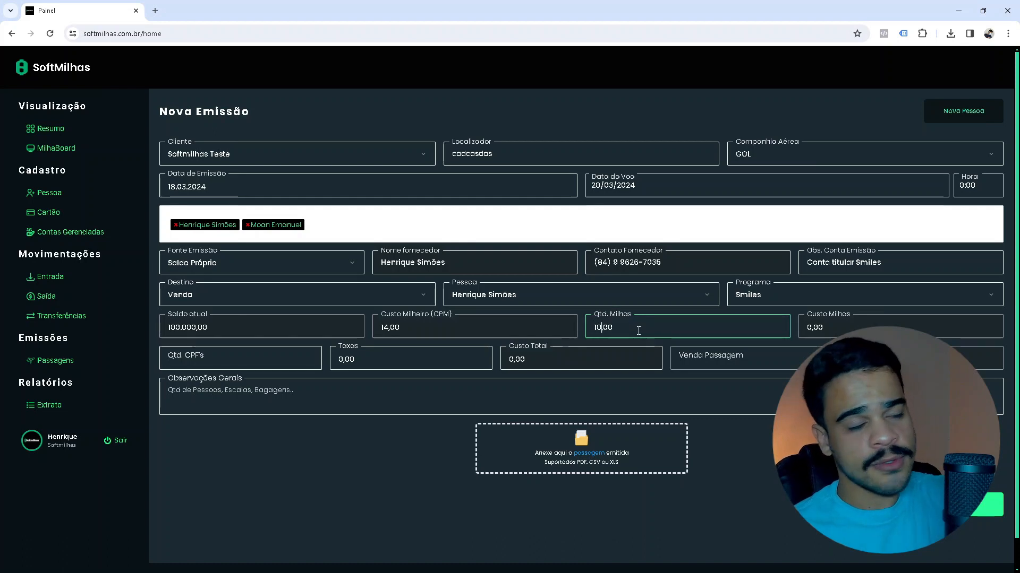
pyautogui.write('0')
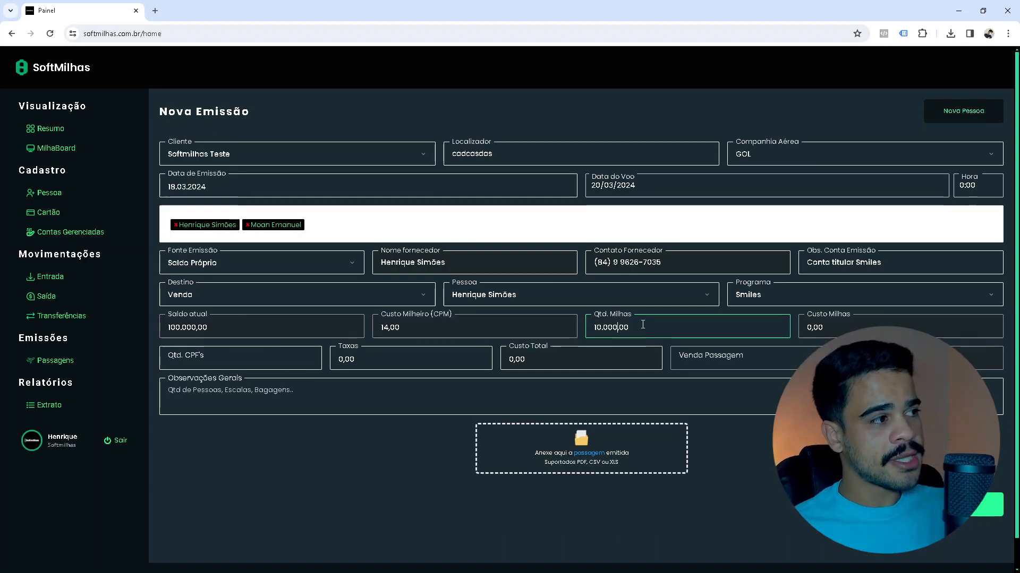
pyautogui.click(641, 324)
pyautogui.click(582, 325)
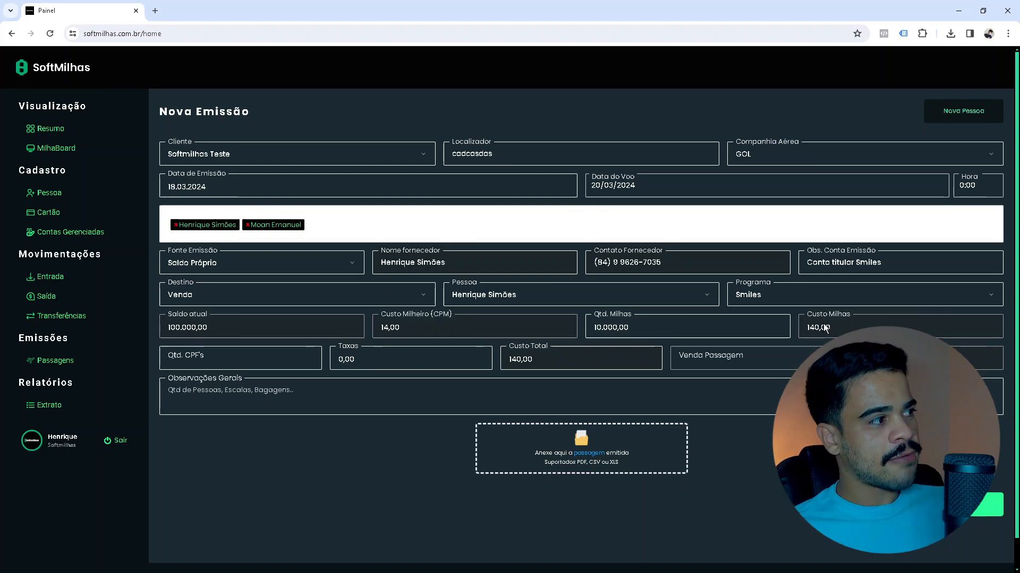
pyautogui.press('ctrl')
pyautogui.press('ctrl')
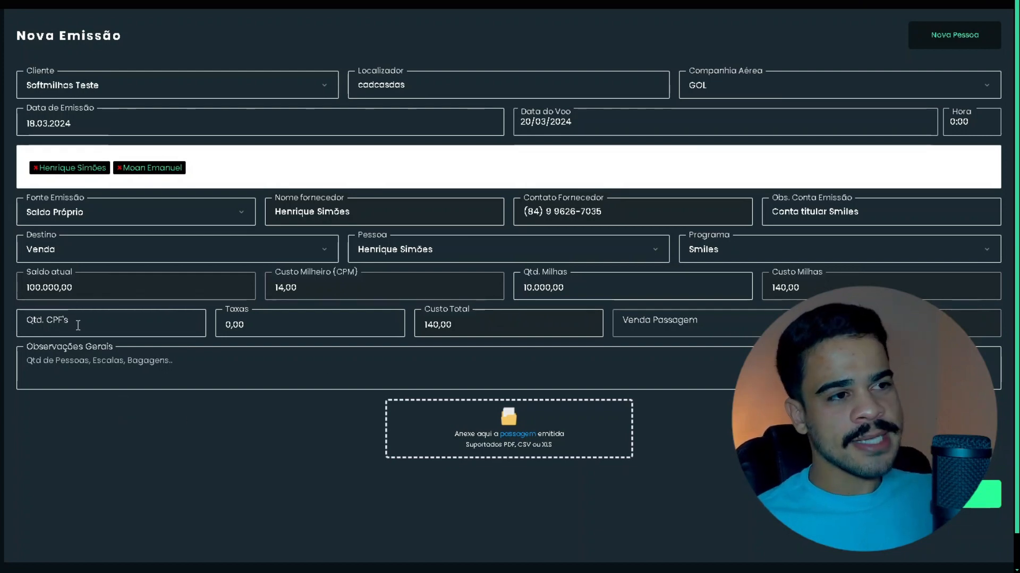
# Enter 1 CPF and 100,00 in fees, bringing the total cost to 240,00.
pyautogui.click(80, 326)
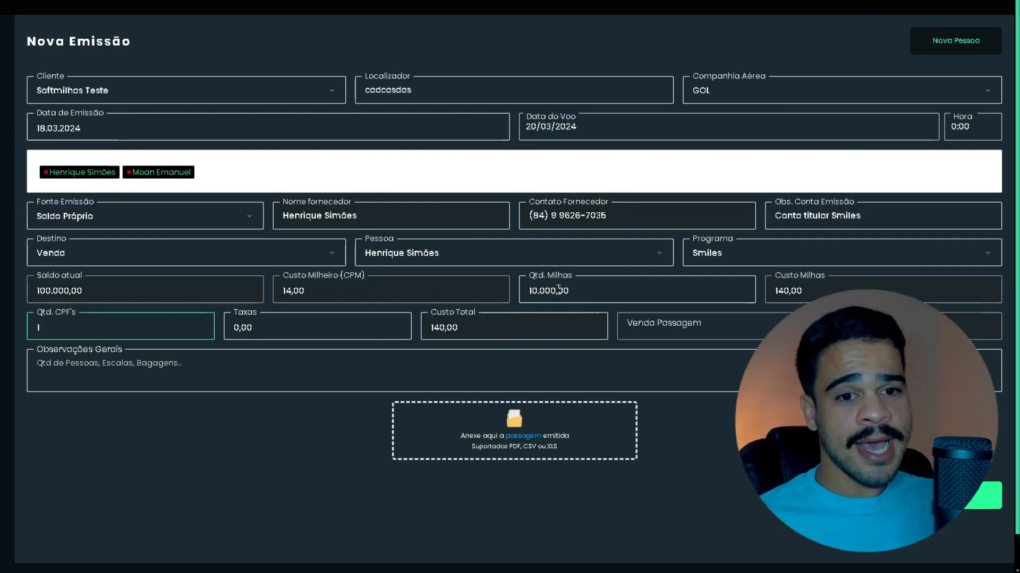
pyautogui.click(266, 326)
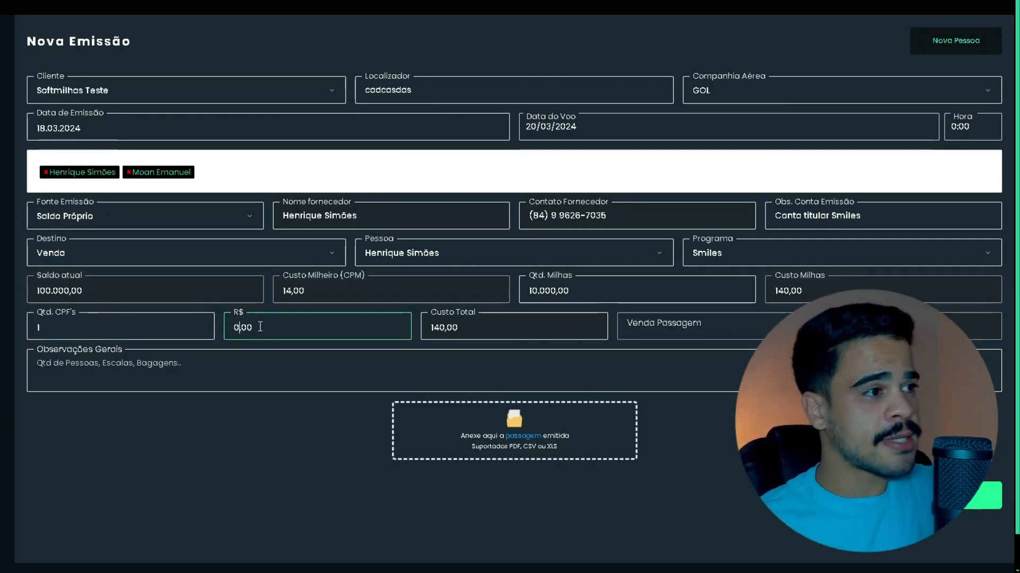
pyautogui.write('10')
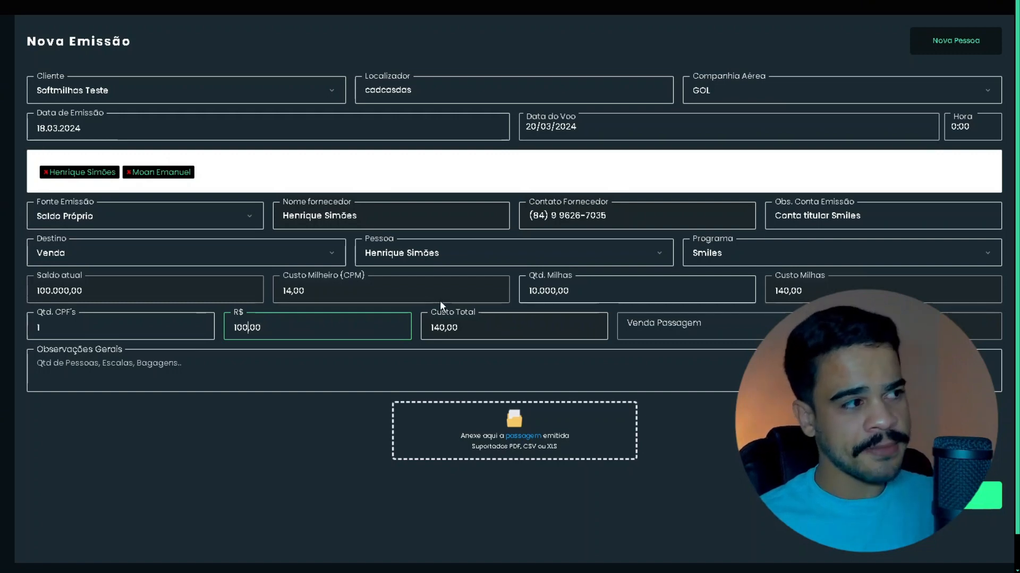
pyautogui.moveTo(463, 312); pyautogui.dragTo(468, 312)
pyautogui.click(547, 364)
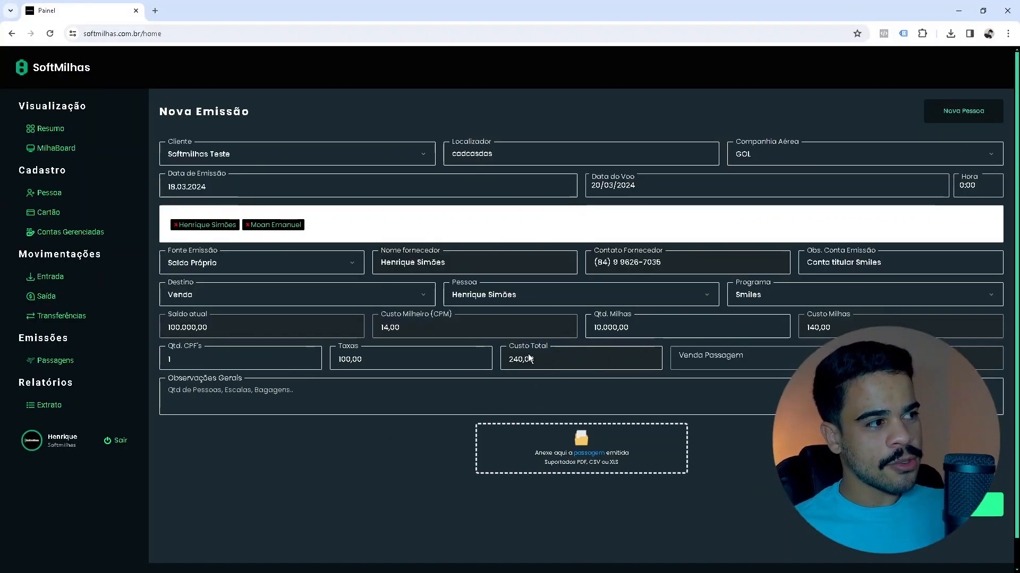
pyautogui.click(528, 359)
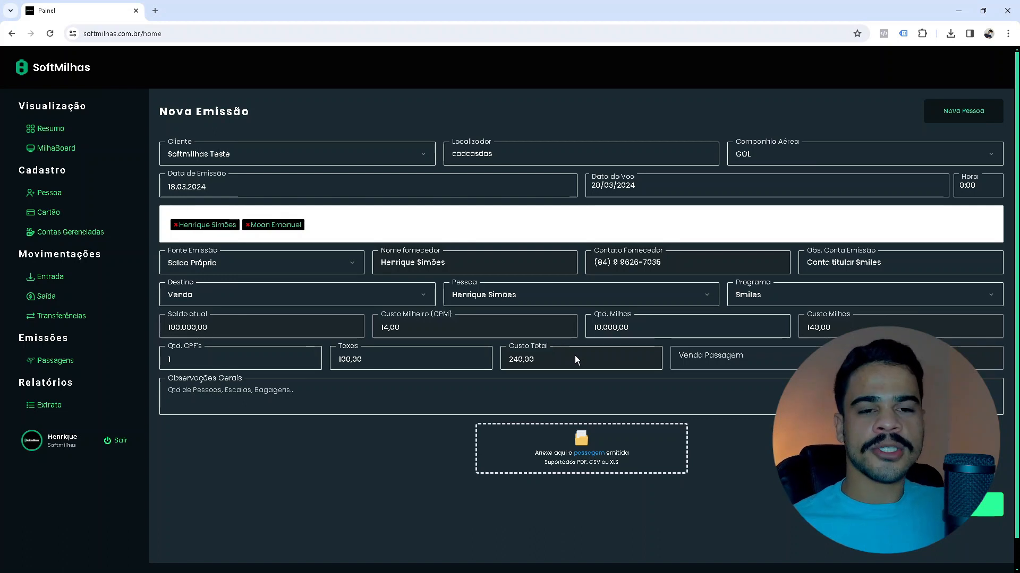
# Enter a 500,00 ticket sale value, then view the Resumo dashboard.
pyautogui.click(712, 362)
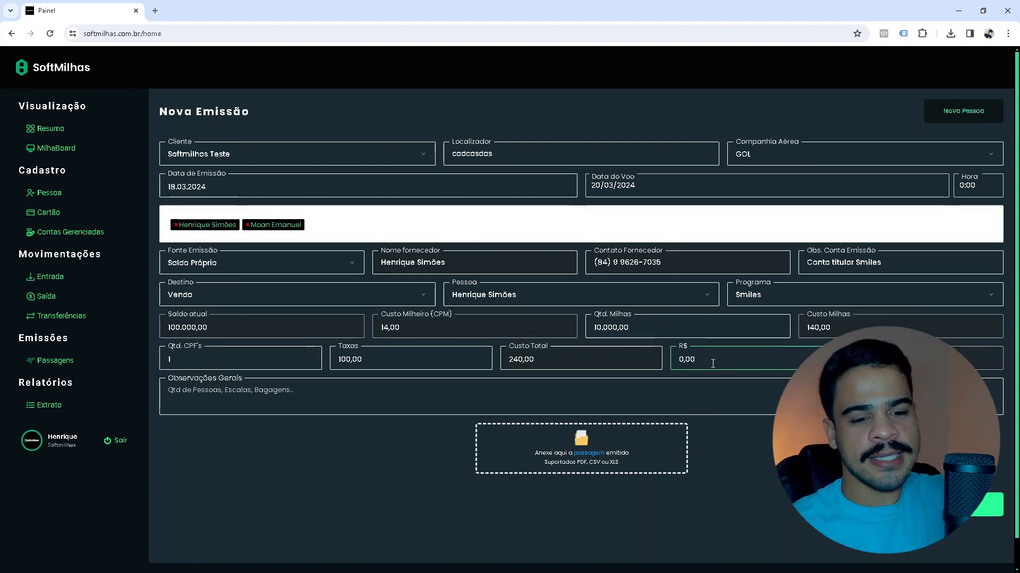
pyautogui.write('5')
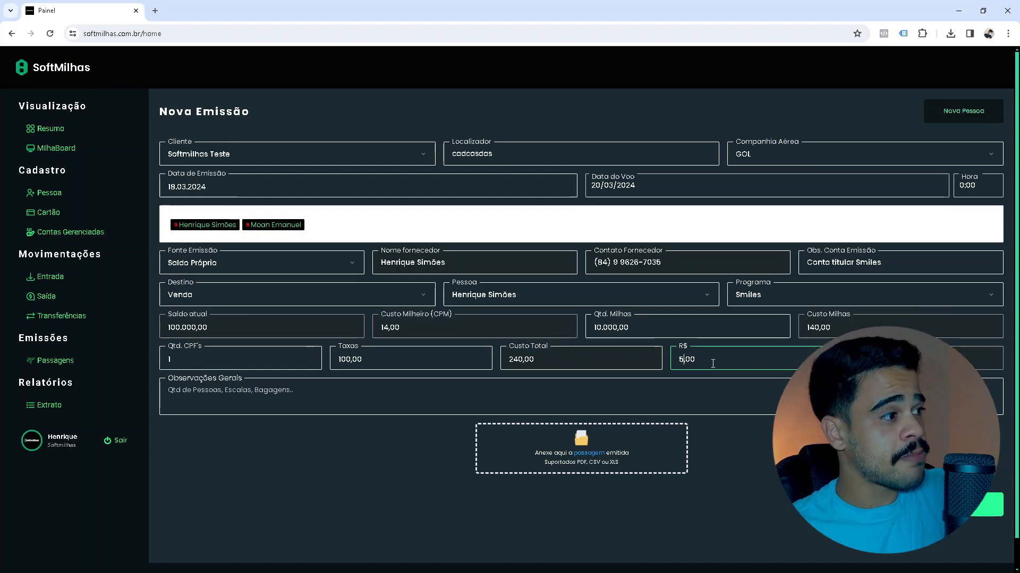
pyautogui.write('00')
pyautogui.click(664, 373)
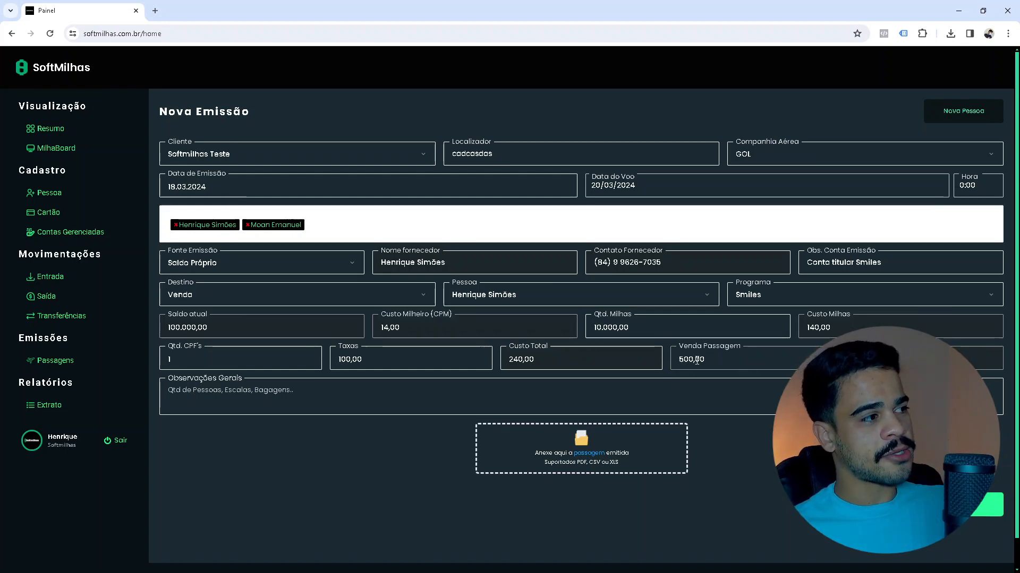
pyautogui.click(521, 358)
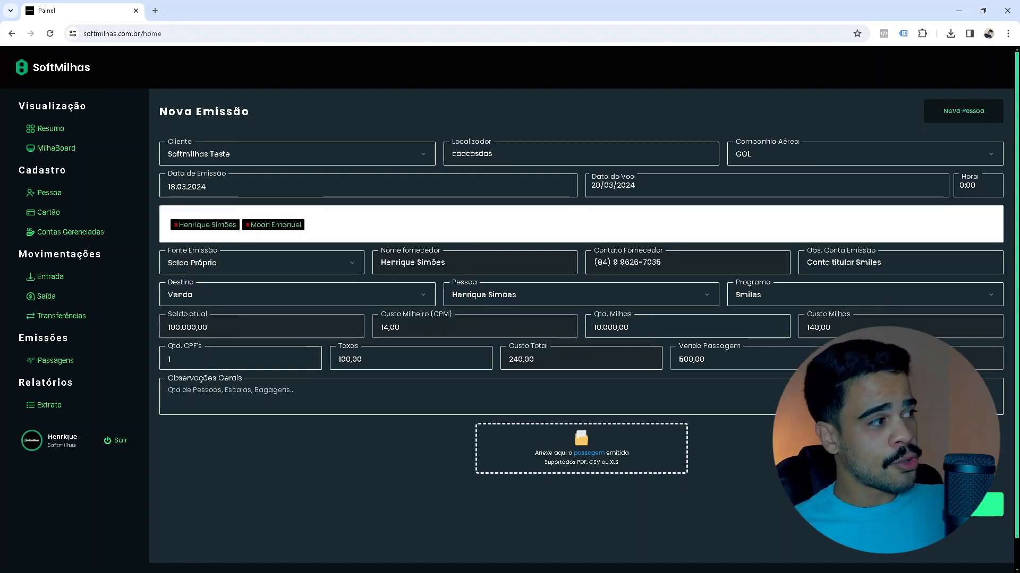
pyautogui.click(51, 128)
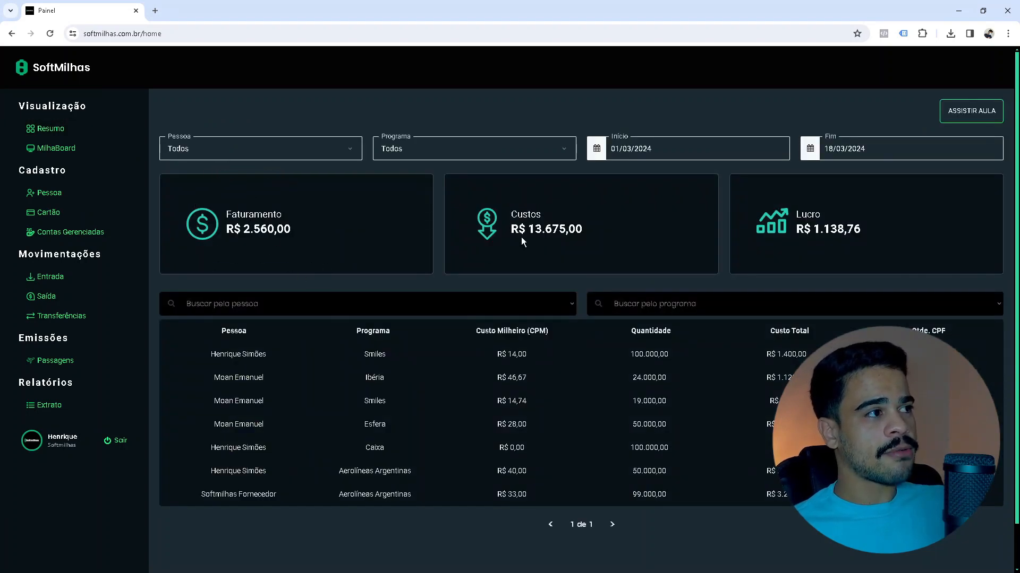
# Go back to Emissões > Passagens to resume the partly filled Nova Emissão form.
pyautogui.click(54, 360)
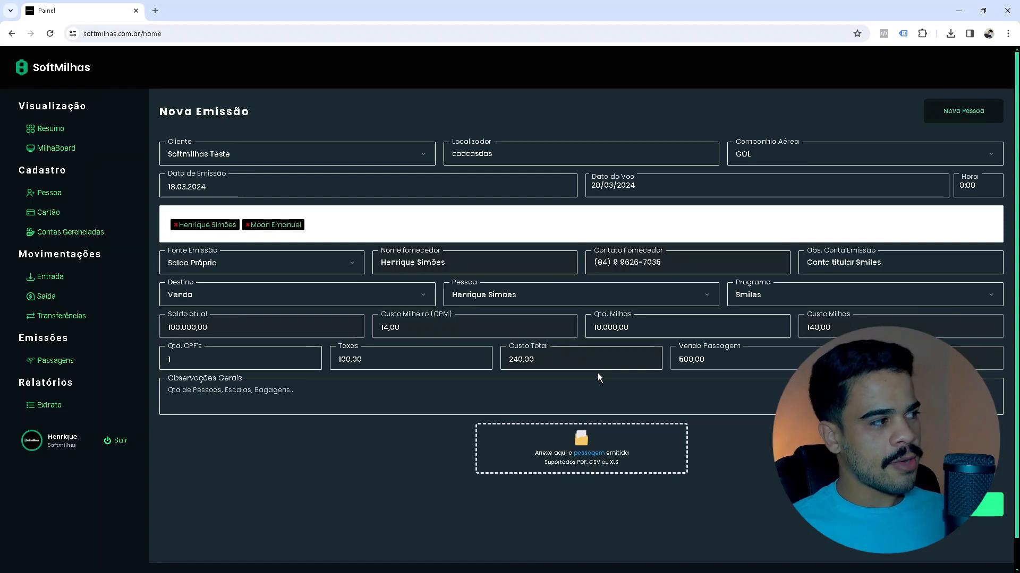
pyautogui.click(207, 388)
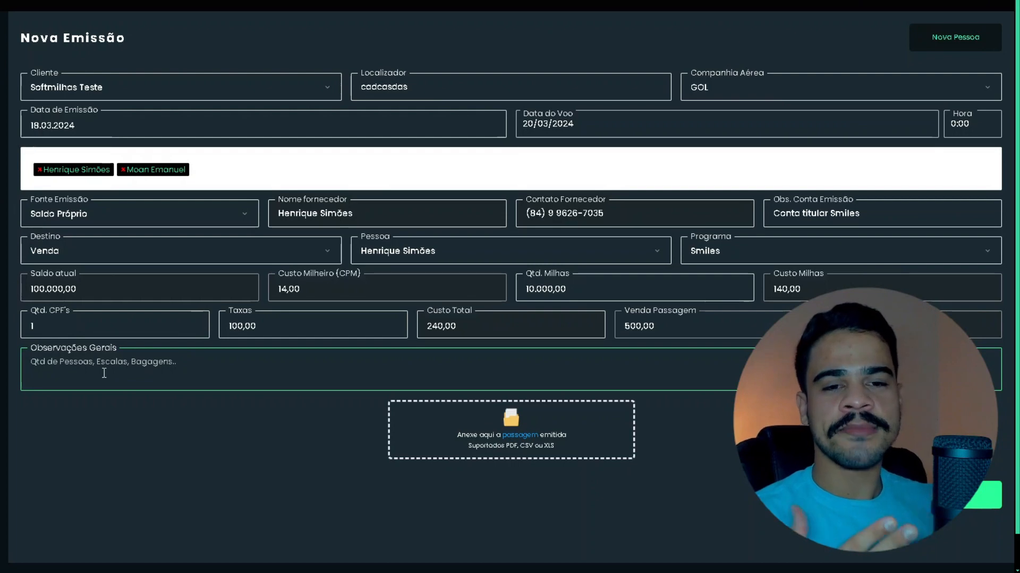
pyautogui.write('xz\\c\\xc\\xcx')
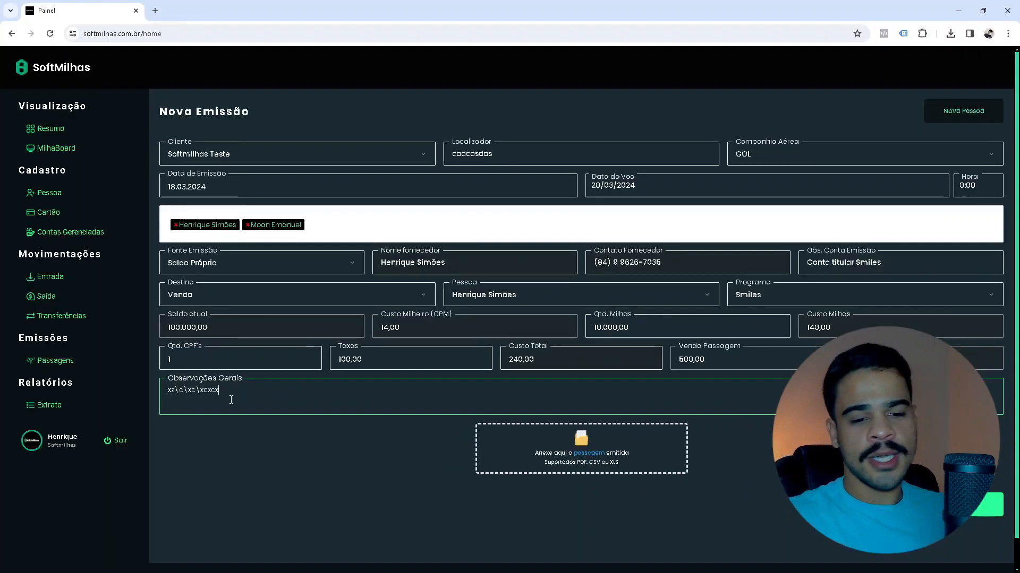
pyautogui.hotkey('ctrl', 'a')
pyautogui.press('BackSpace')
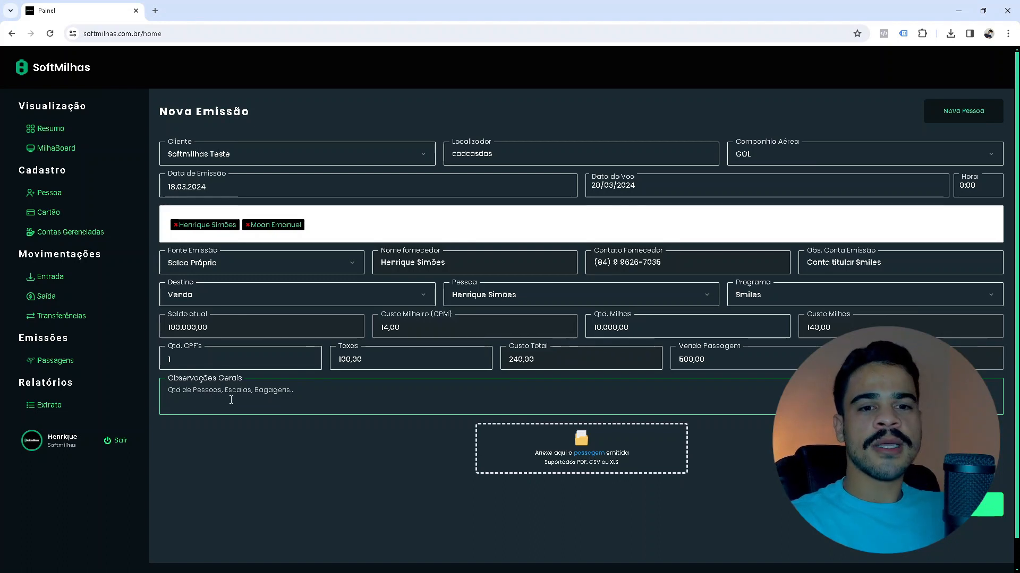
pyautogui.click(580, 449)
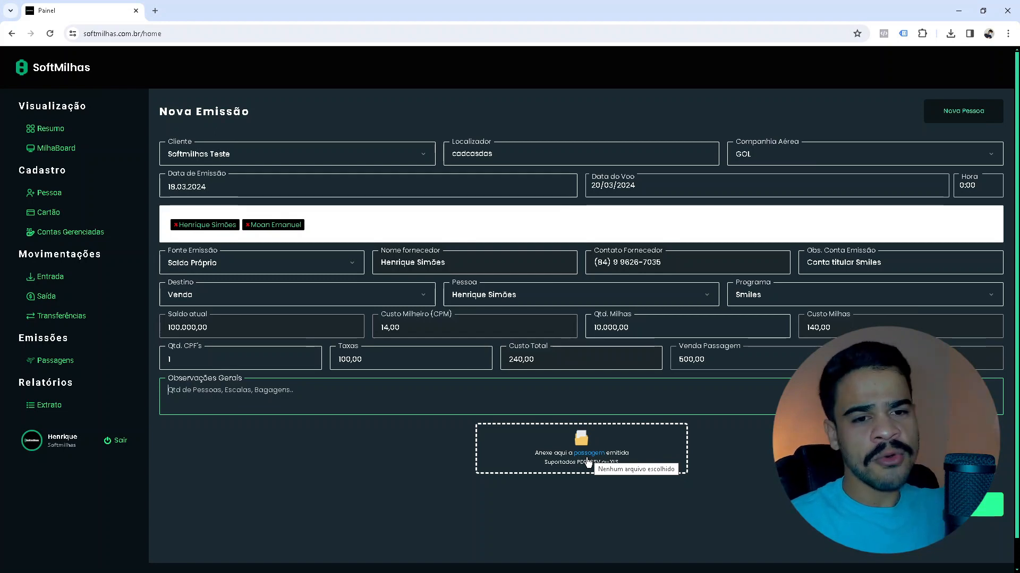
pyautogui.click(586, 456)
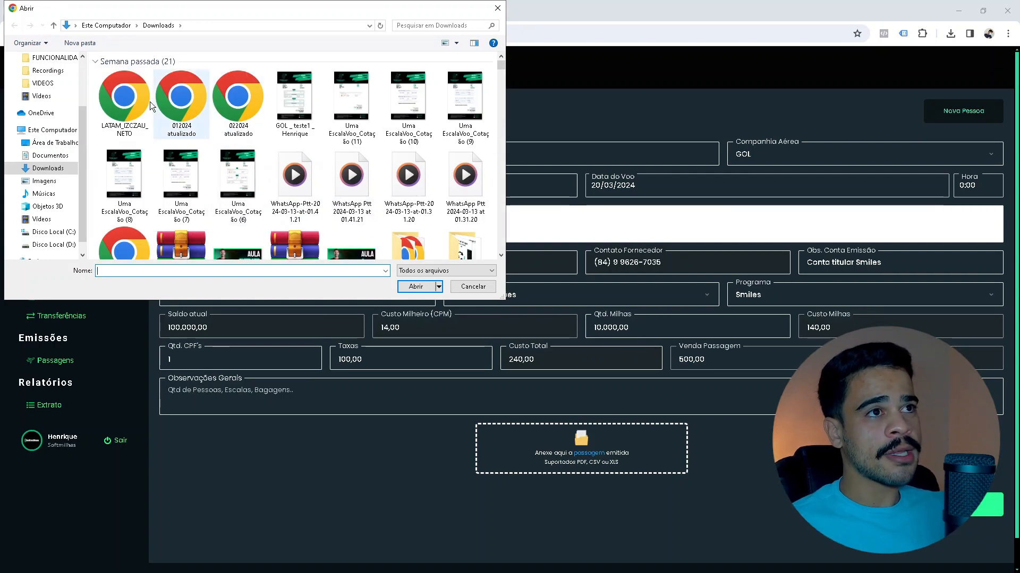
pyautogui.click(132, 106)
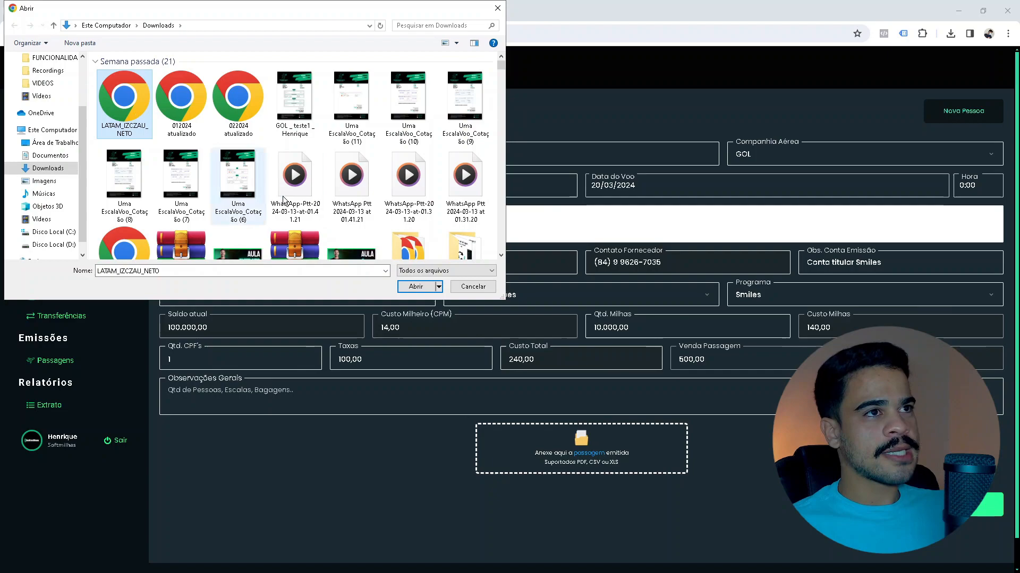
pyautogui.click(415, 286)
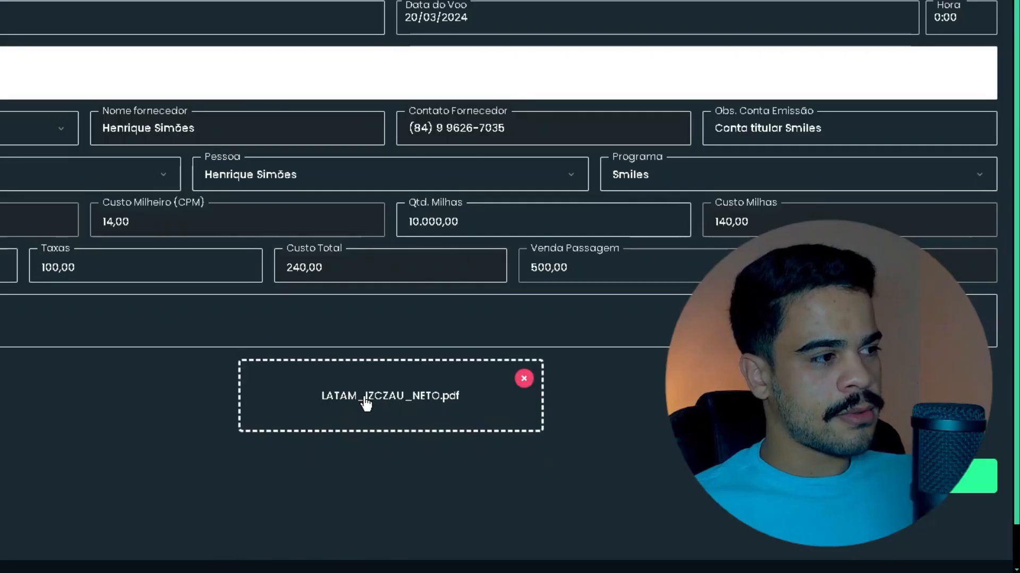
pyautogui.click(386, 407)
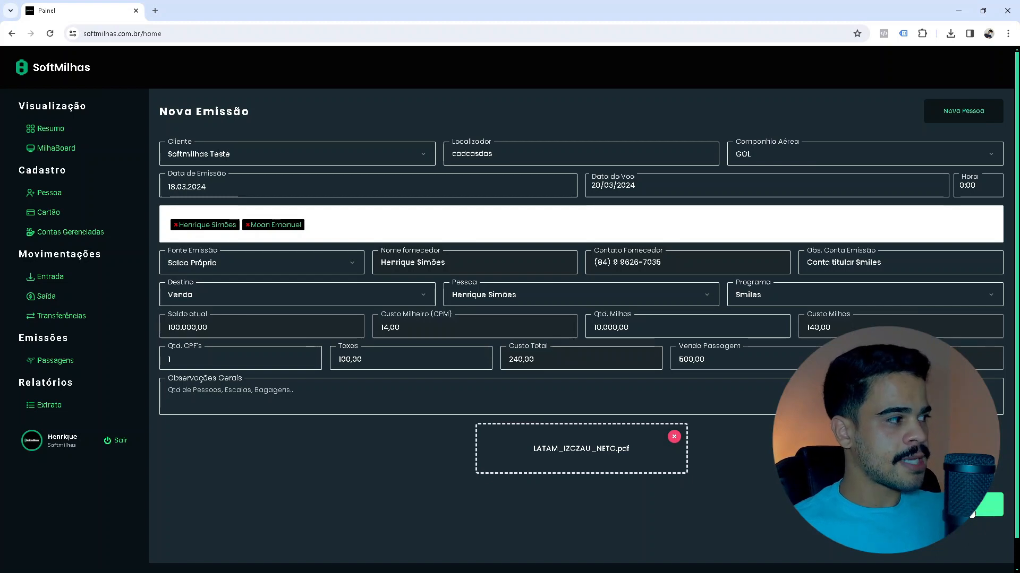
pyautogui.click(972, 514)
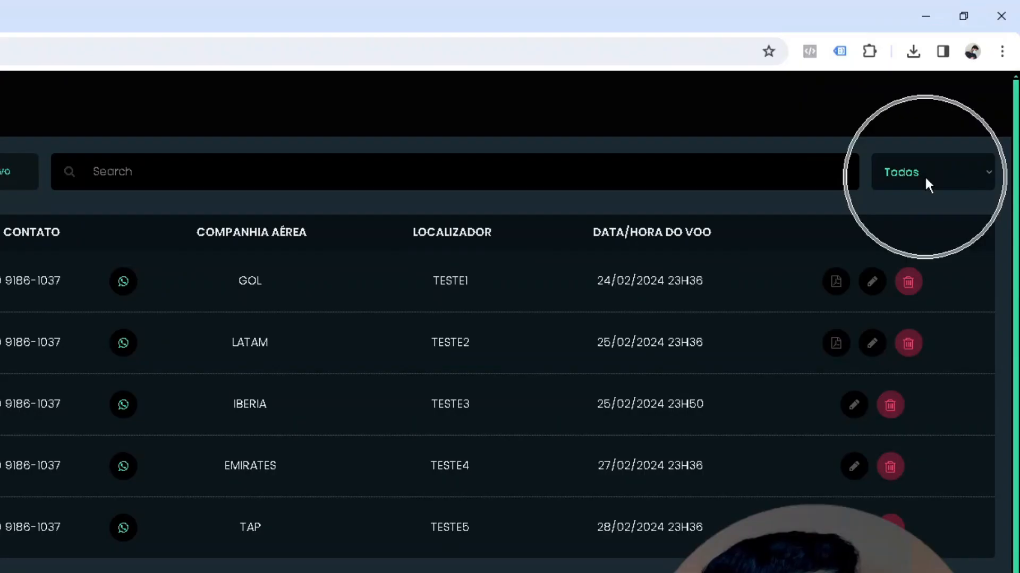
# Filter the list to Voos Futuros and open the GOL emission's details with the issuing account expanded.
pyautogui.click(957, 113)
pyautogui.click(923, 217)
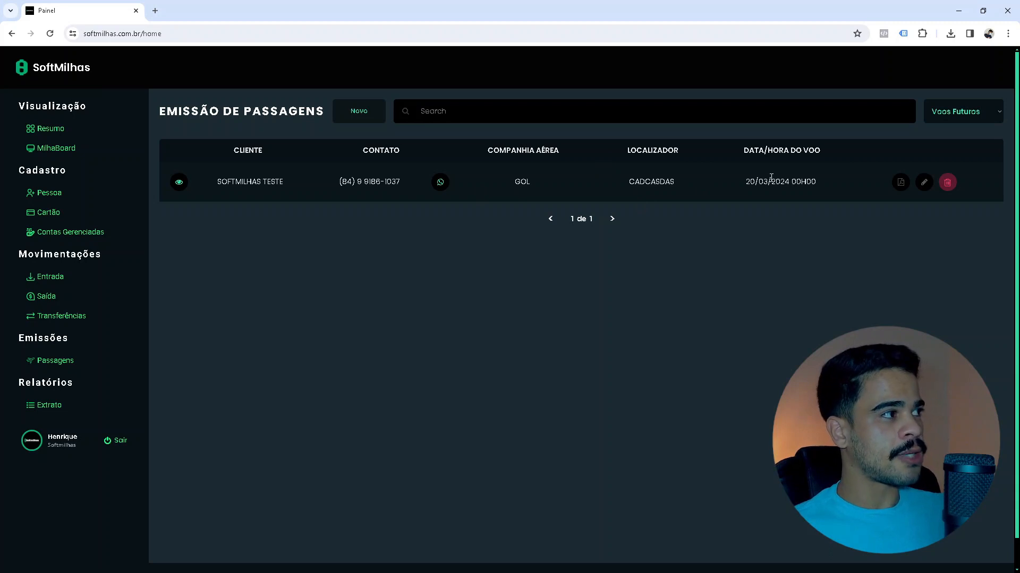
pyautogui.click(527, 183)
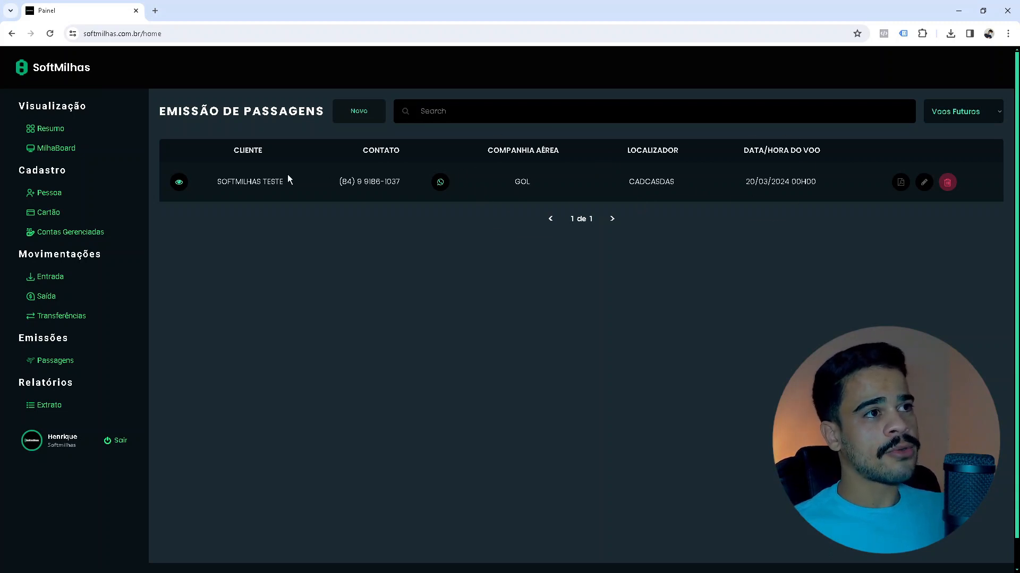
pyautogui.click(175, 187)
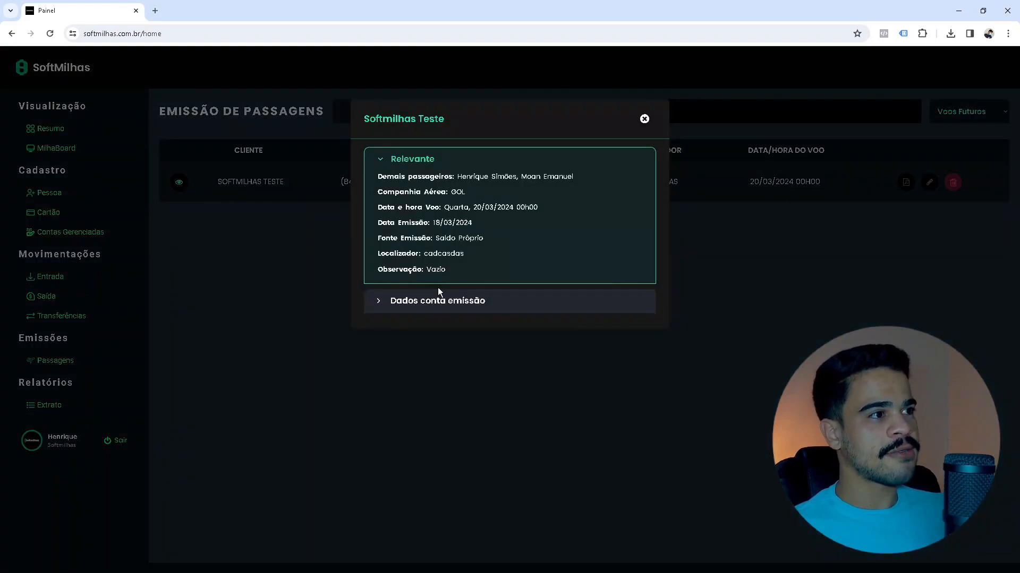
pyautogui.click(439, 297)
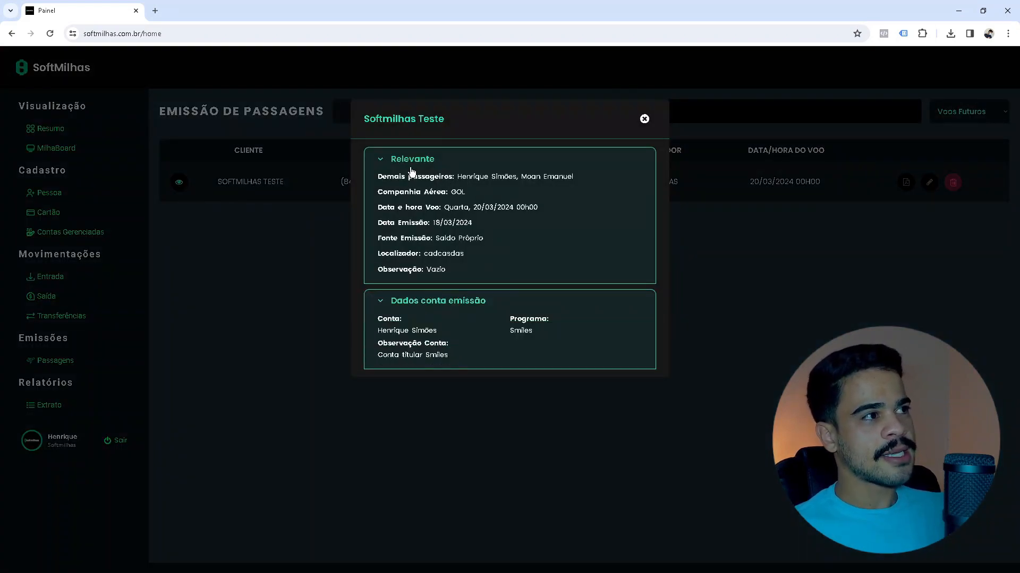
# Highlight the issuing account's name, close the details, and download the GOL emission's ticket PDF.
pyautogui.click(392, 117)
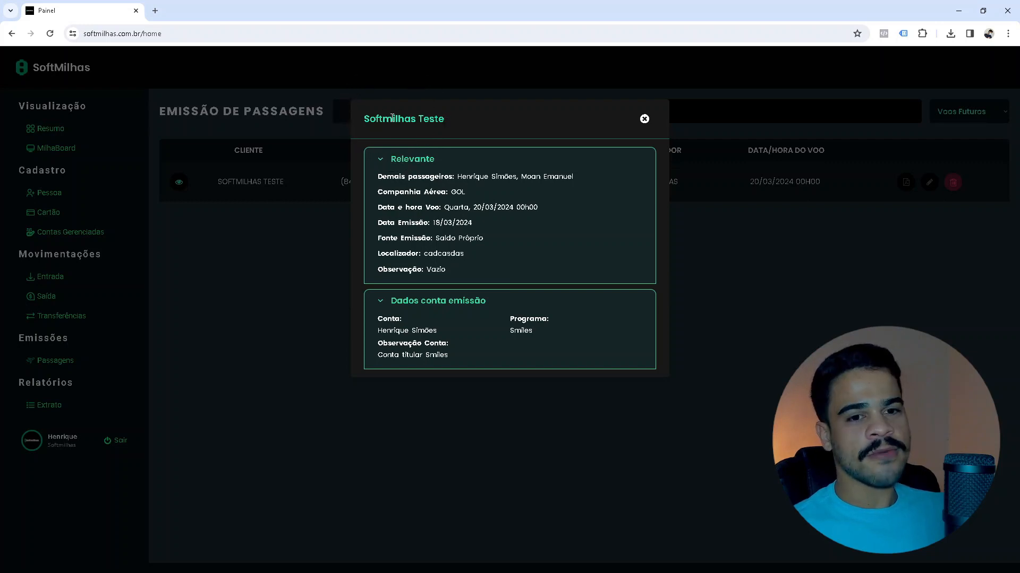
pyautogui.press('ctrl')
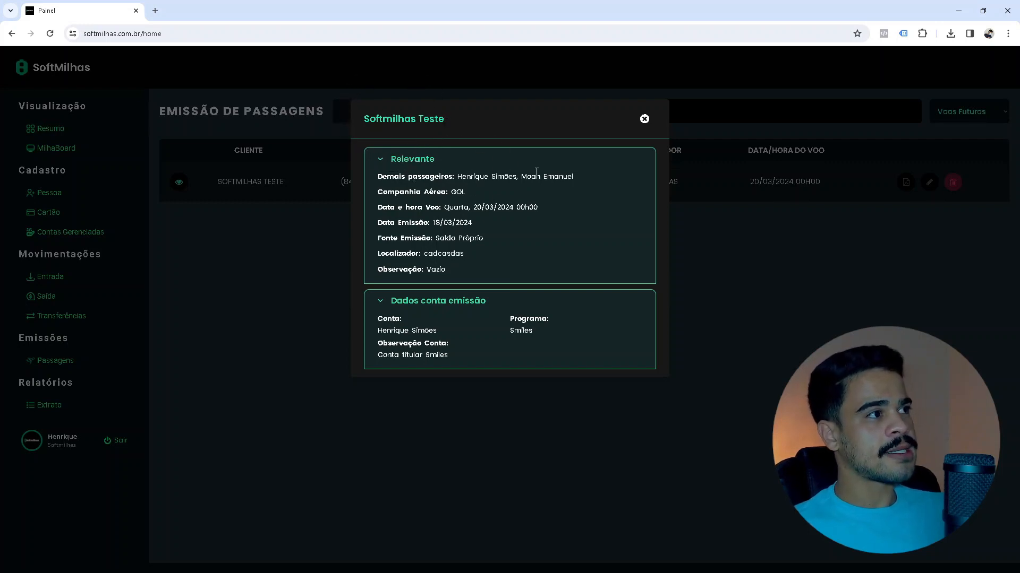
pyautogui.press('ctrl')
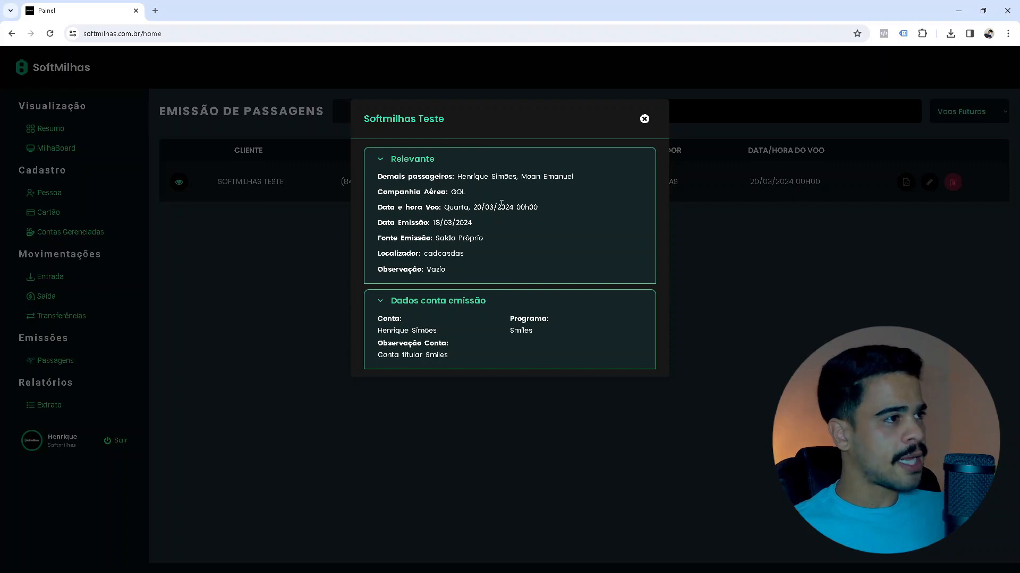
pyautogui.press('ctrl')
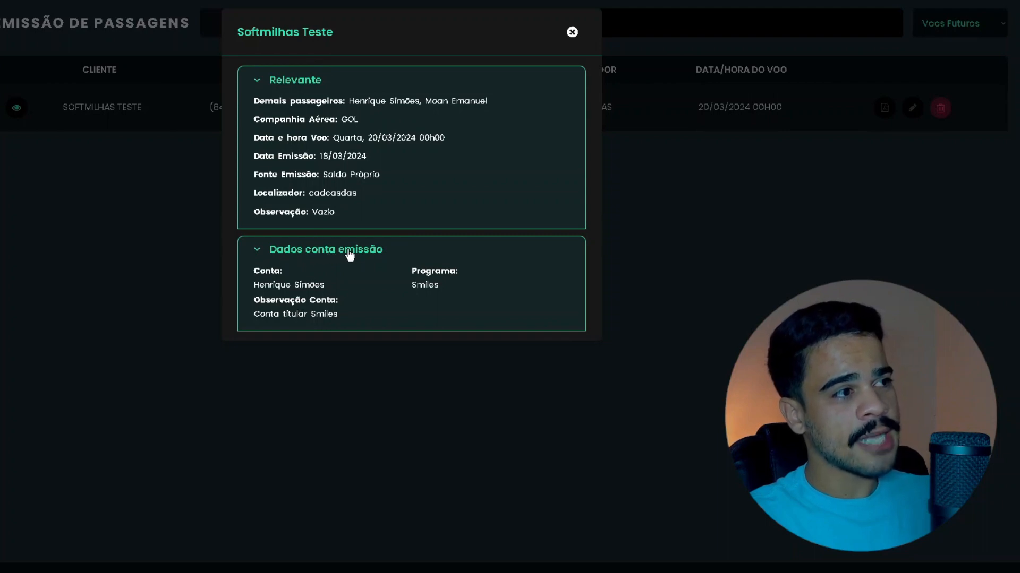
pyautogui.moveTo(323, 286); pyautogui.dragTo(246, 280)
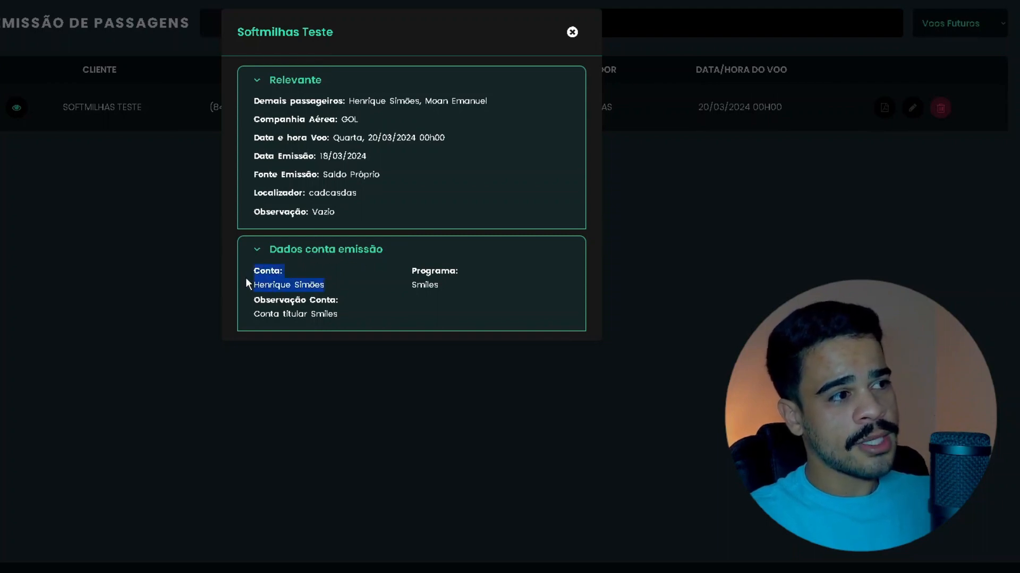
pyautogui.moveTo(465, 290); pyautogui.dragTo(424, 289)
pyautogui.click(421, 288)
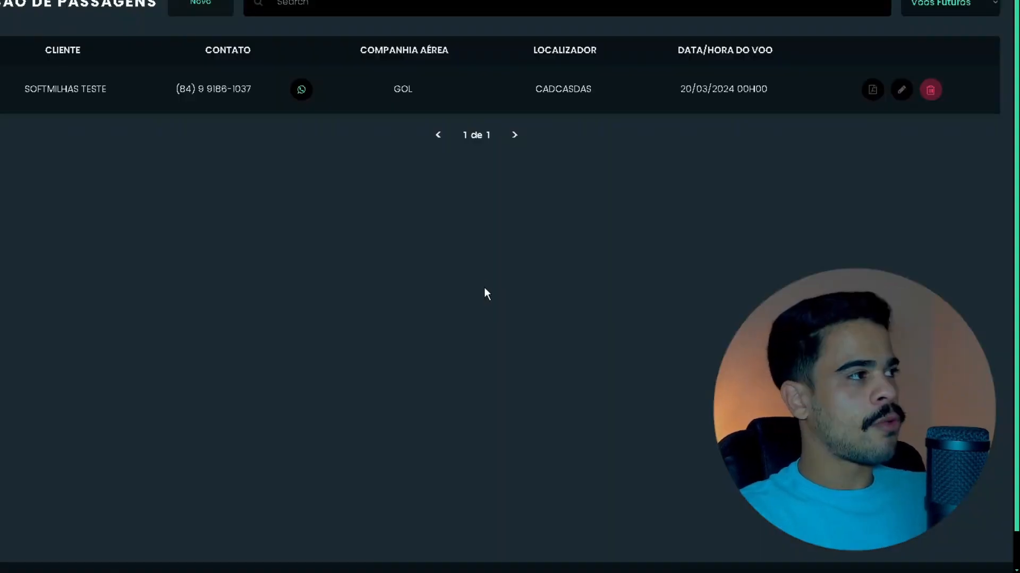
pyautogui.click(876, 90)
pyautogui.click(876, 90)
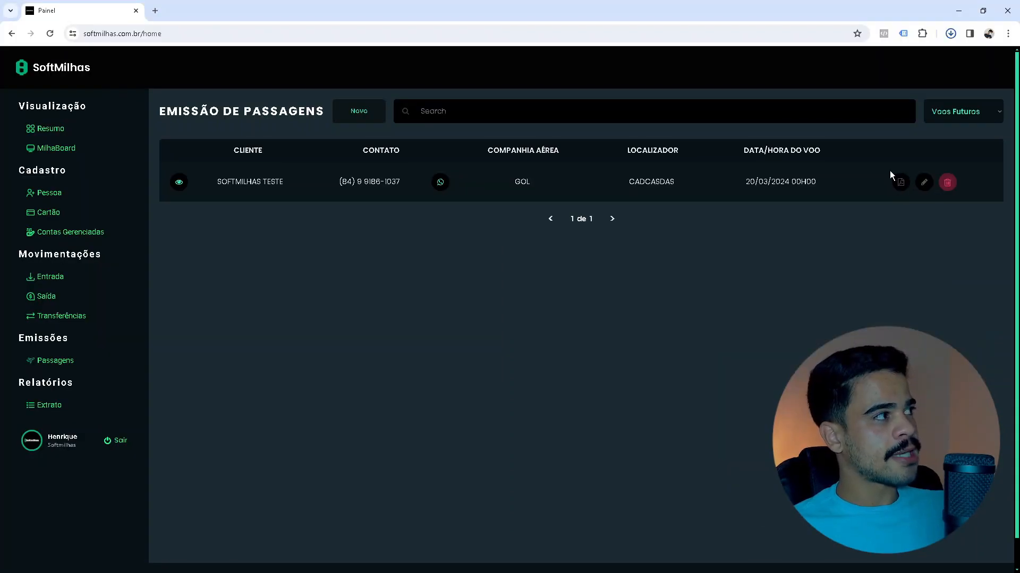
pyautogui.click(952, 35)
pyautogui.moveTo(935, 61)
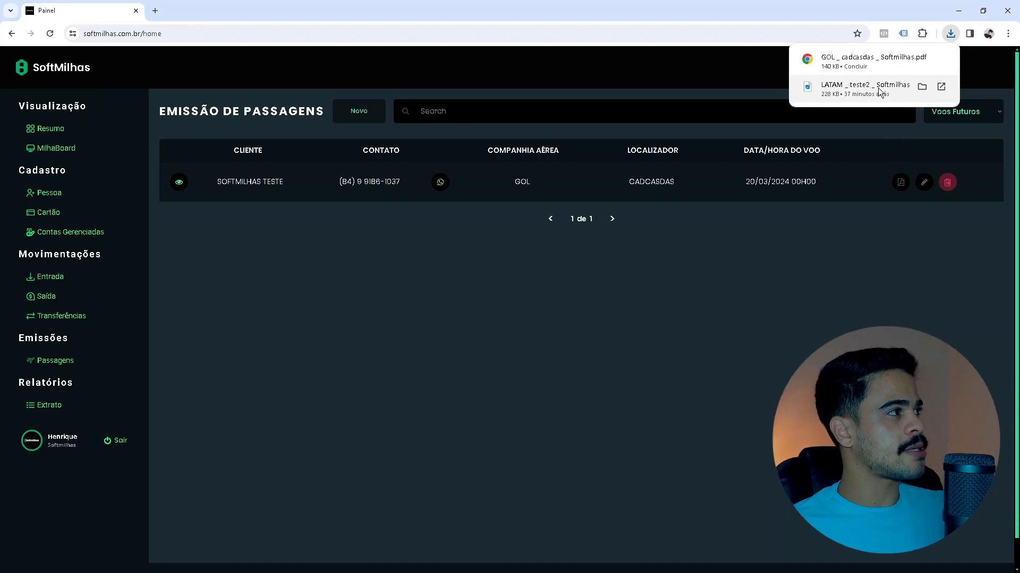
pyautogui.click(856, 58)
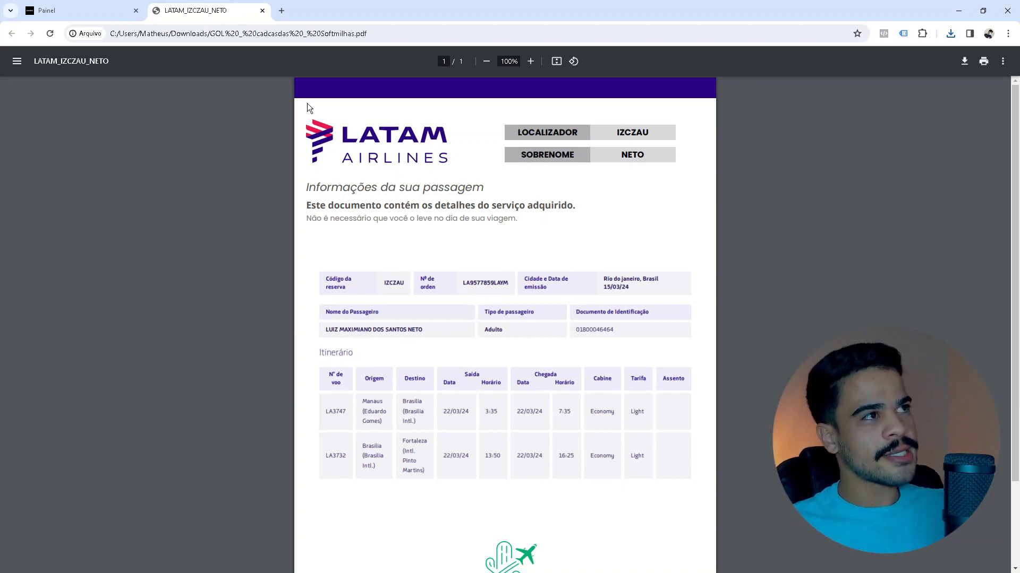
pyautogui.click(262, 11)
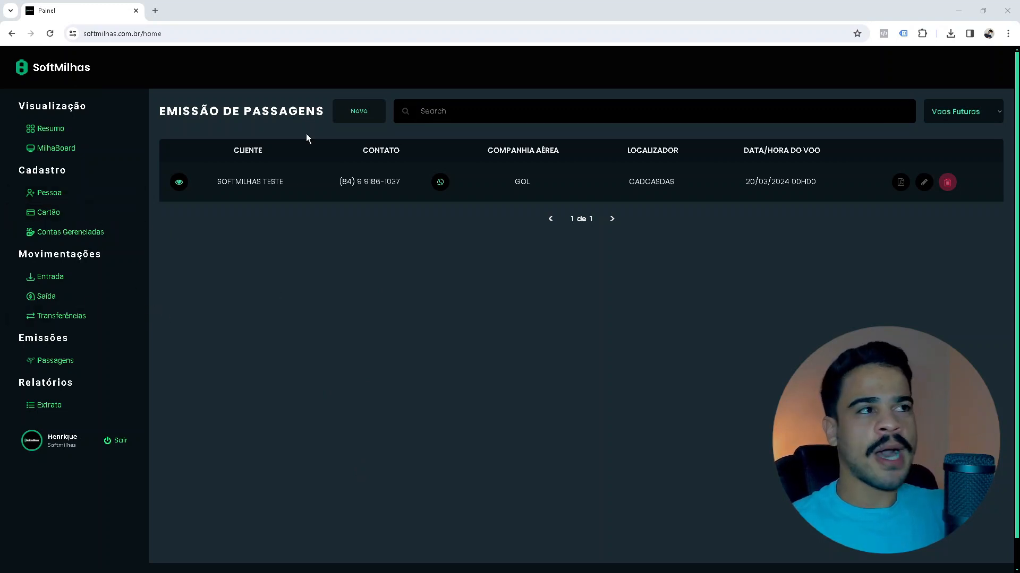
# Start a new emission for client Softmilhas Teste with locator cczxczxc and airline AZUL.
pyautogui.click(356, 113)
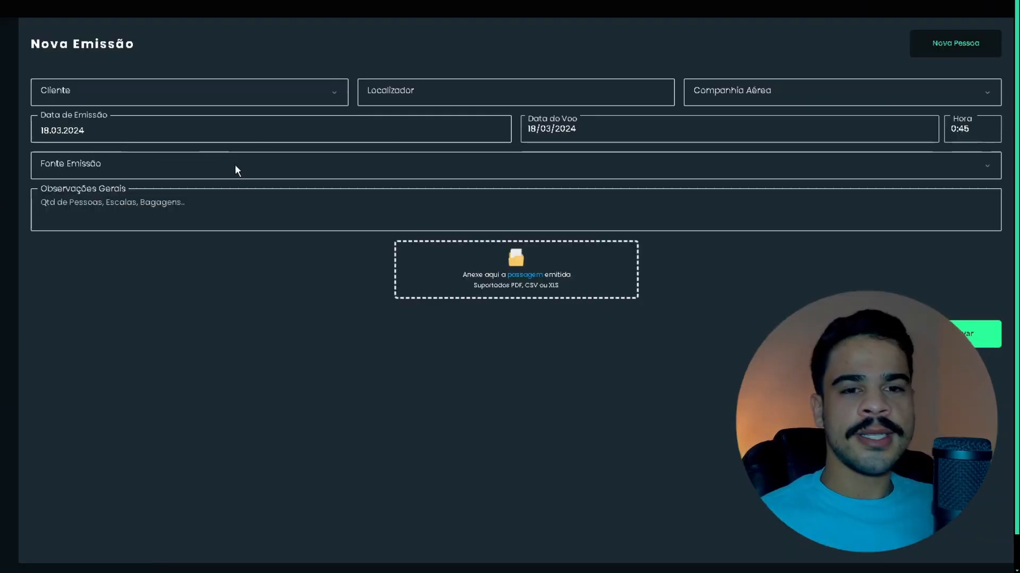
pyautogui.click(291, 88)
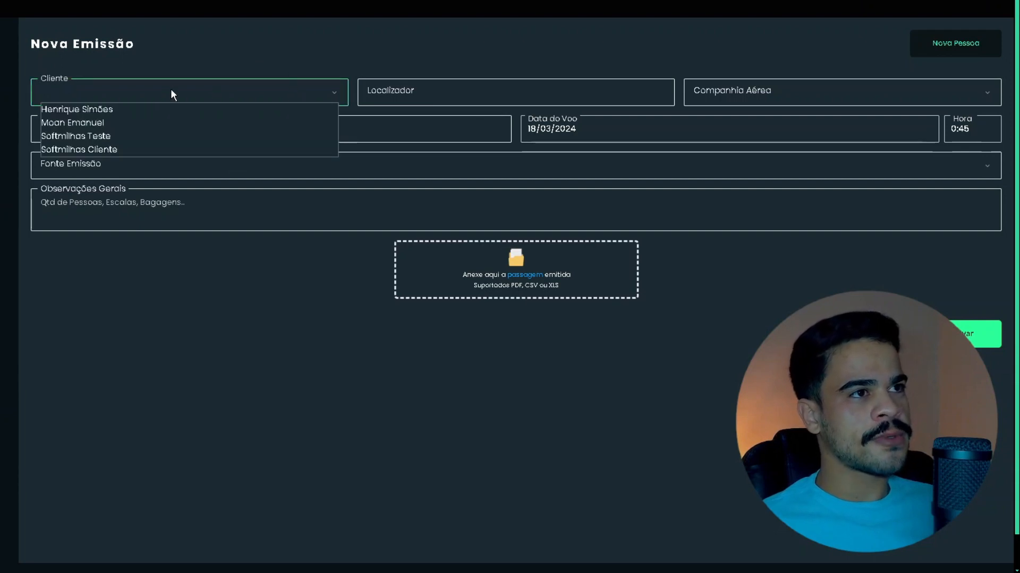
pyautogui.click(116, 136)
pyautogui.click(417, 88)
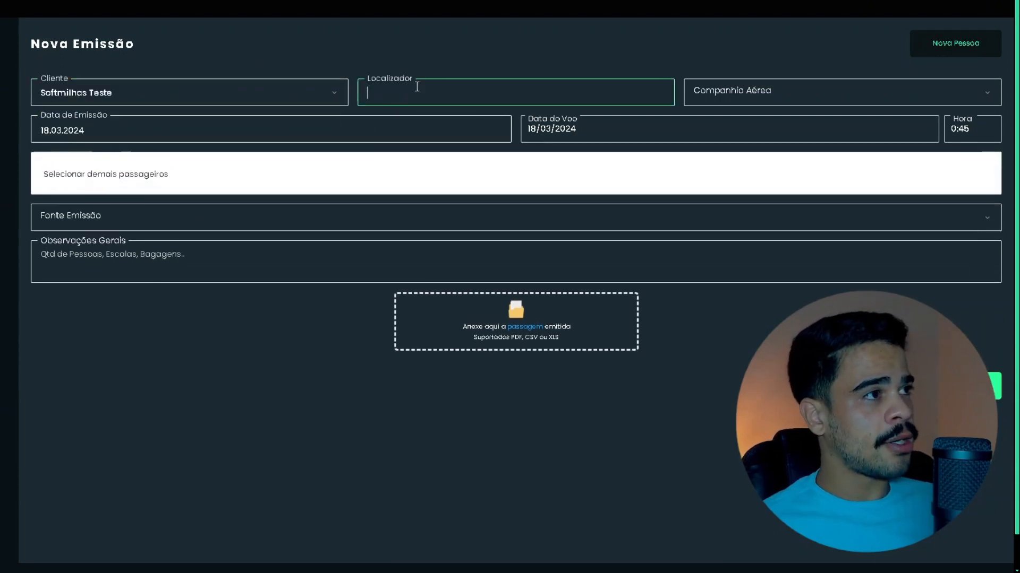
pyautogui.write('cczxczxc')
pyautogui.click(756, 94)
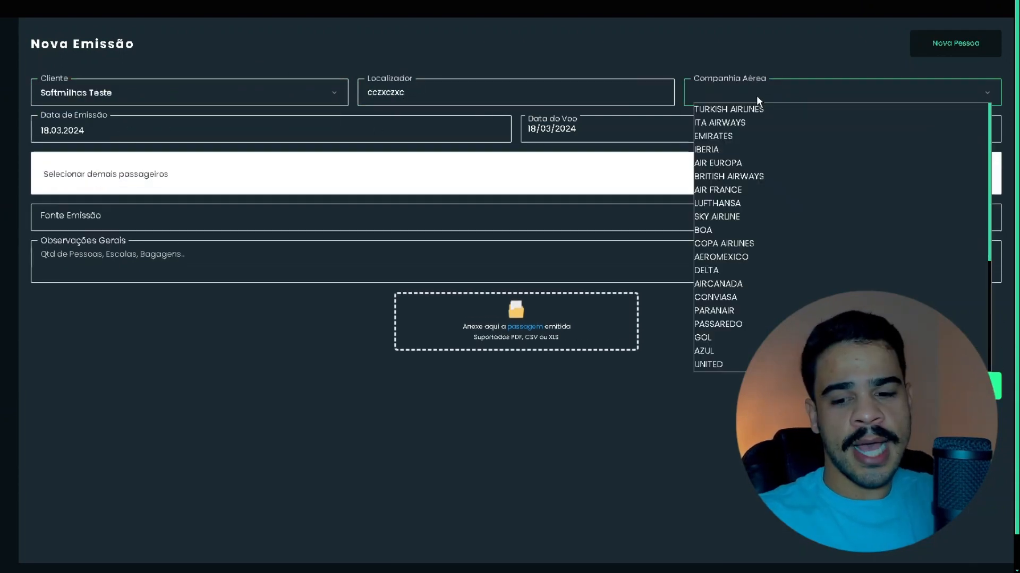
pyautogui.click(707, 357)
# Set the flight date to 20/03/2024 and the flight time to 1:00.
pyautogui.click(215, 189)
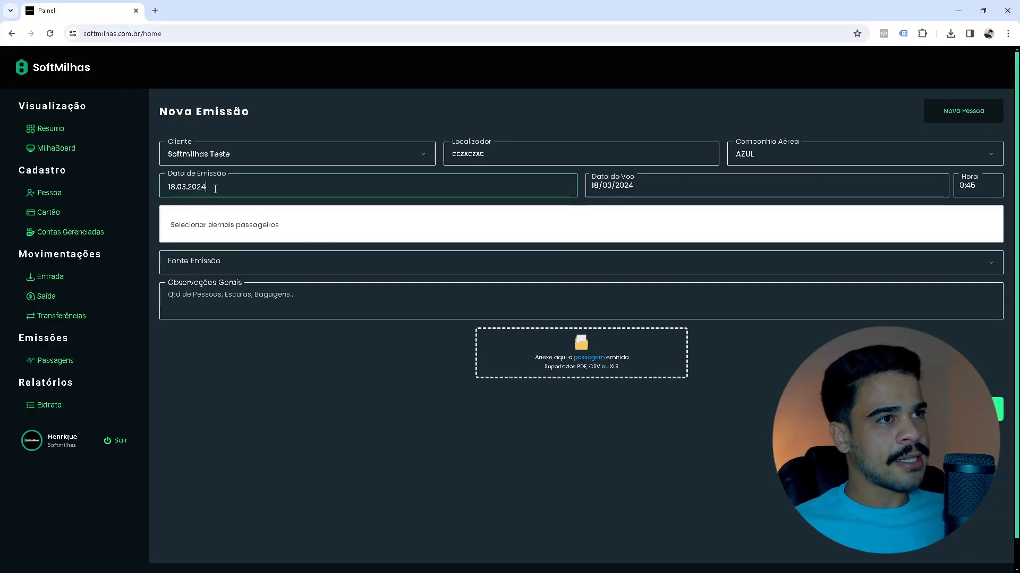
pyautogui.click(652, 186)
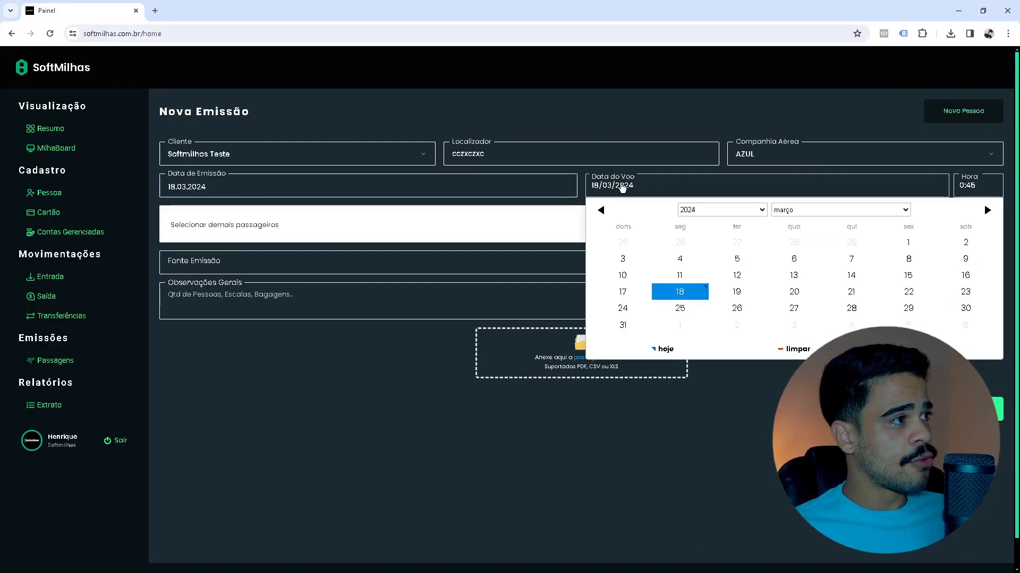
pyautogui.click(792, 294)
pyautogui.click(969, 189)
pyautogui.scroll(-3, 703, 286)
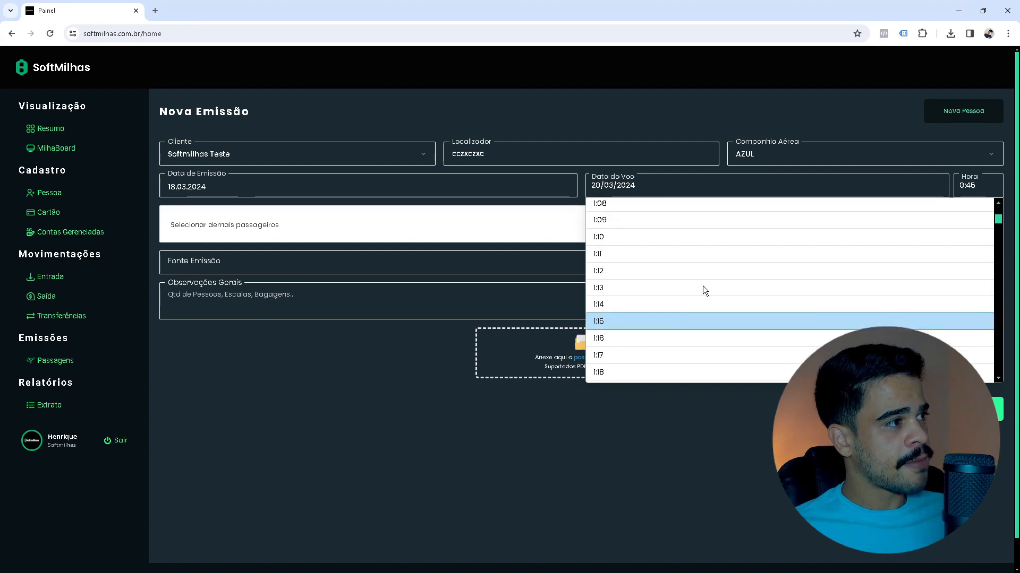
pyautogui.click(703, 286)
# Add Softmilhas Cliente as a passenger and set the miles source to Fornecedor with a chosen supplier.
pyautogui.click(287, 226)
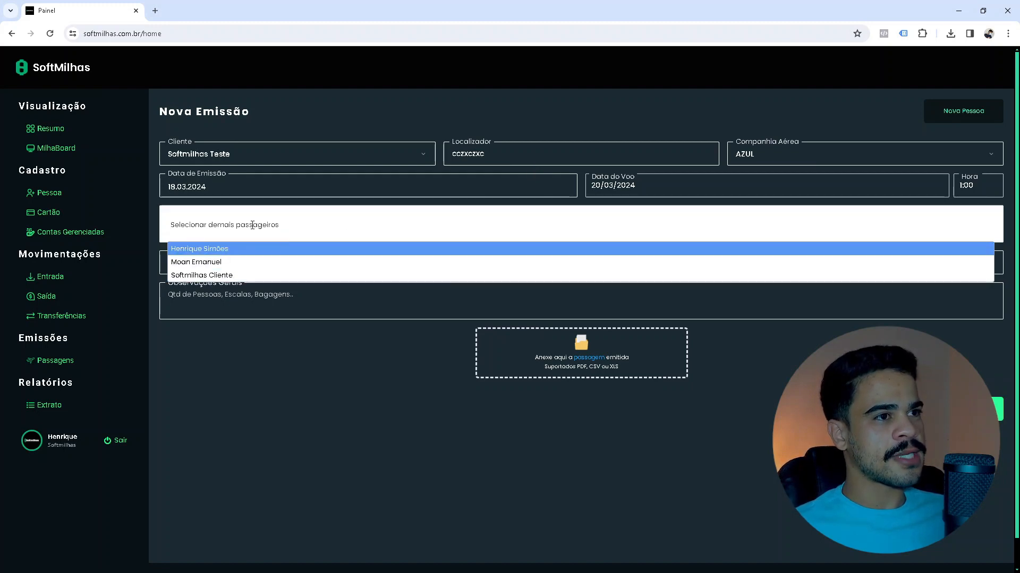
pyautogui.click(223, 276)
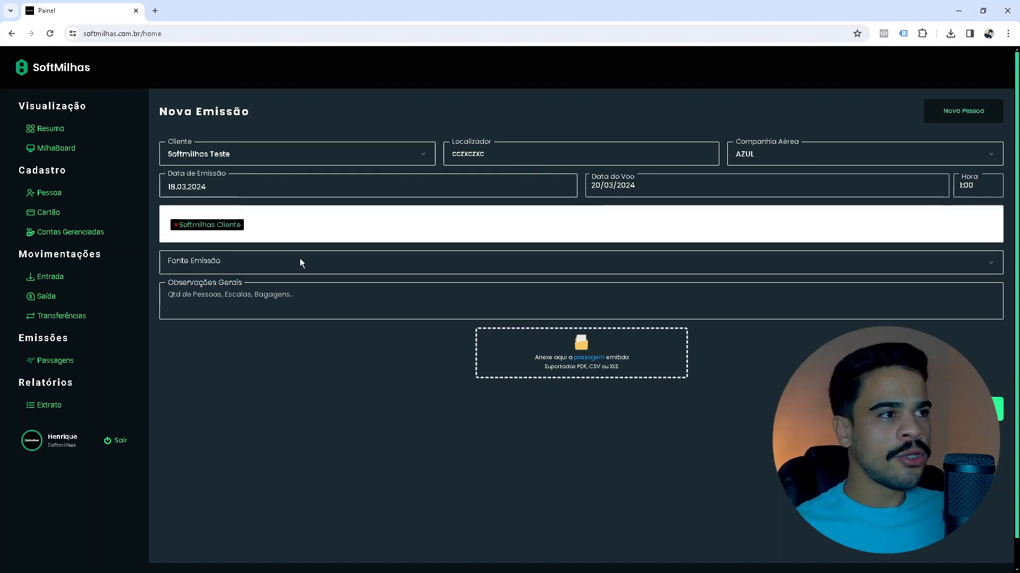
pyautogui.click(278, 265)
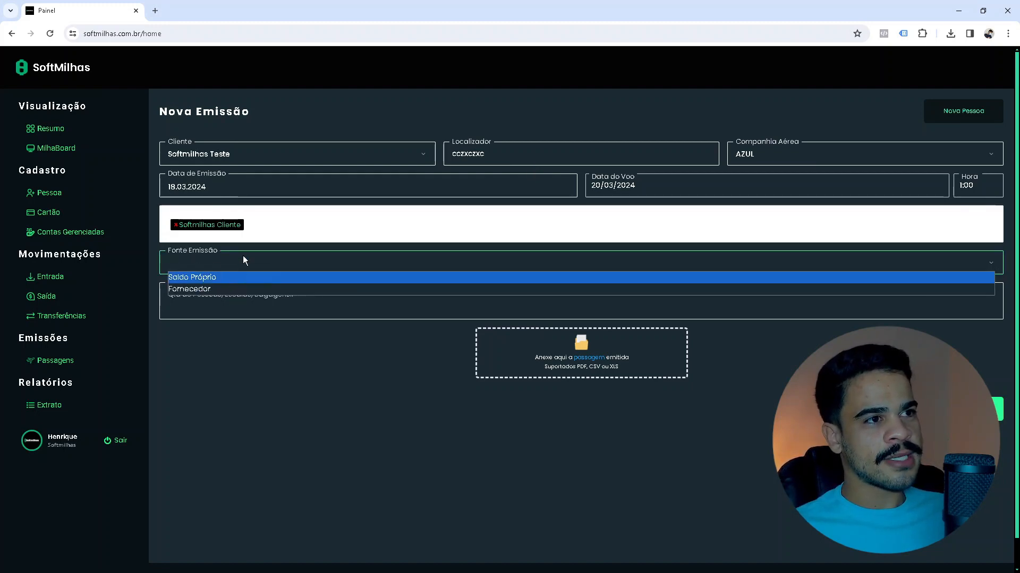
pyautogui.click(212, 290)
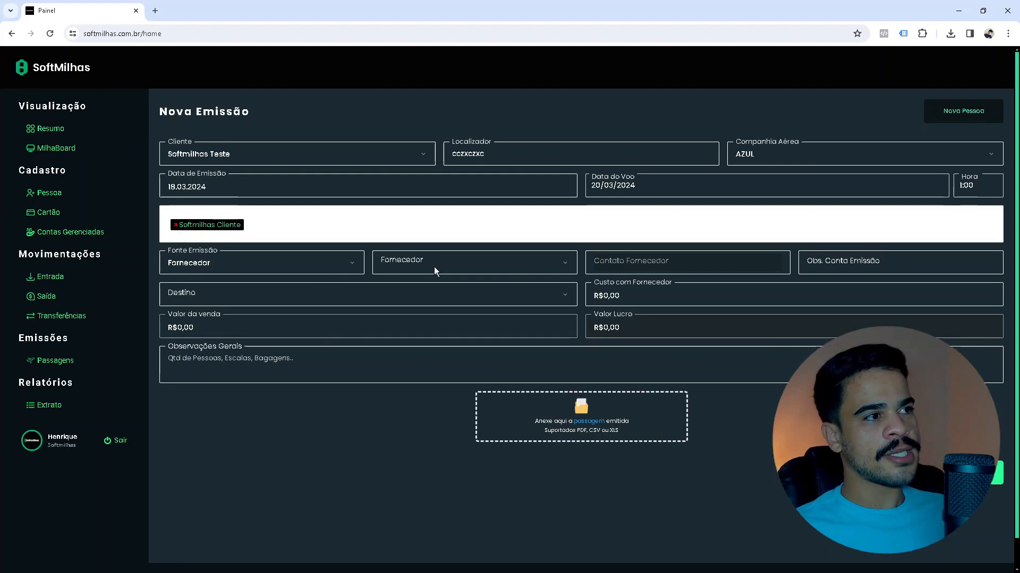
pyautogui.click(495, 265)
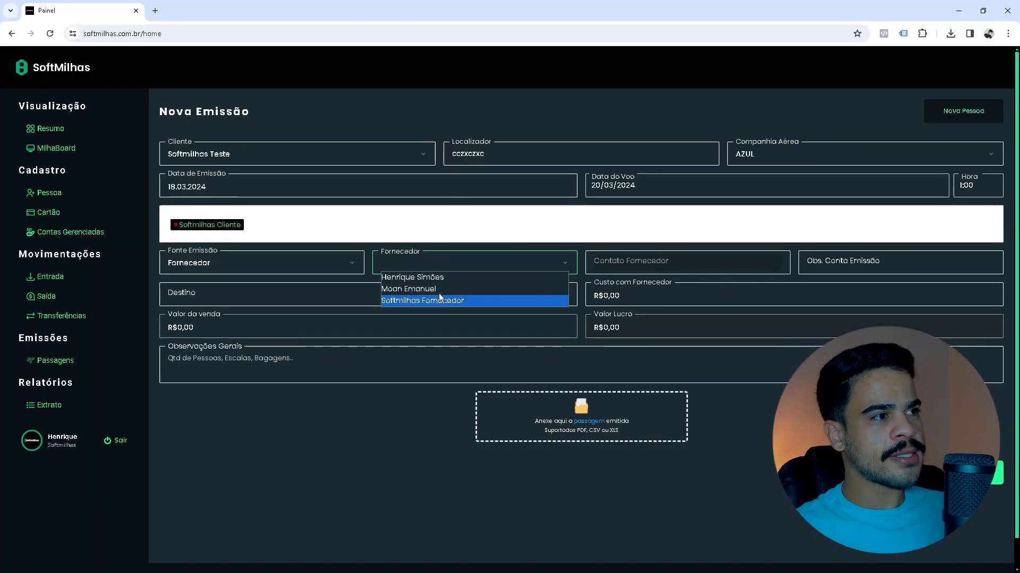
pyautogui.click(441, 289)
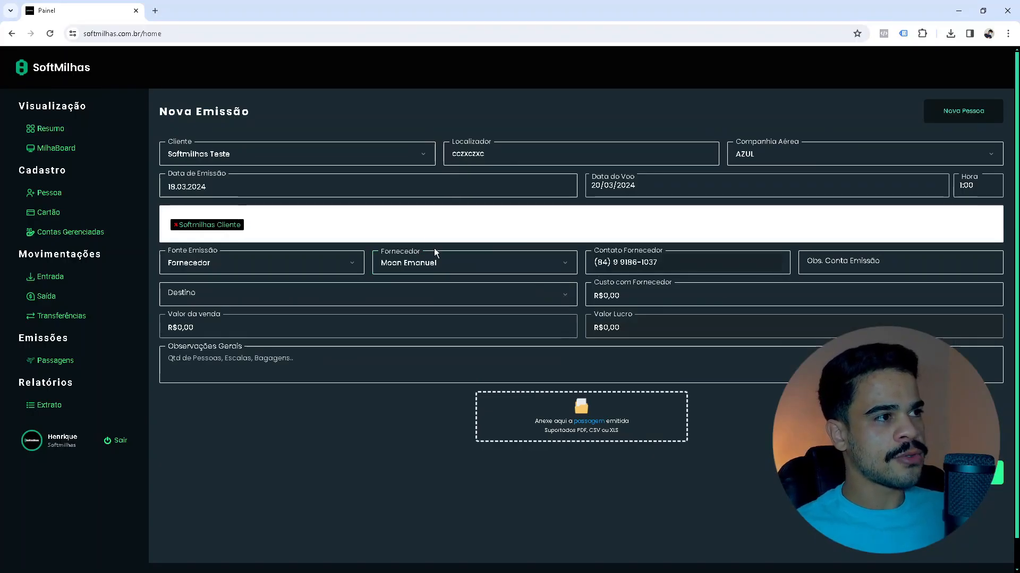
pyautogui.click(649, 262)
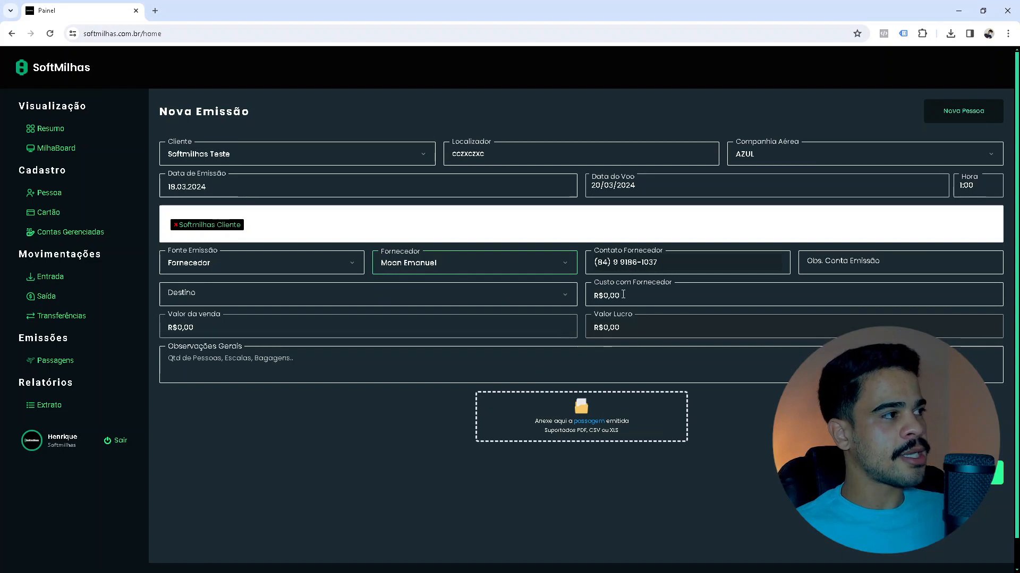
pyautogui.click(828, 260)
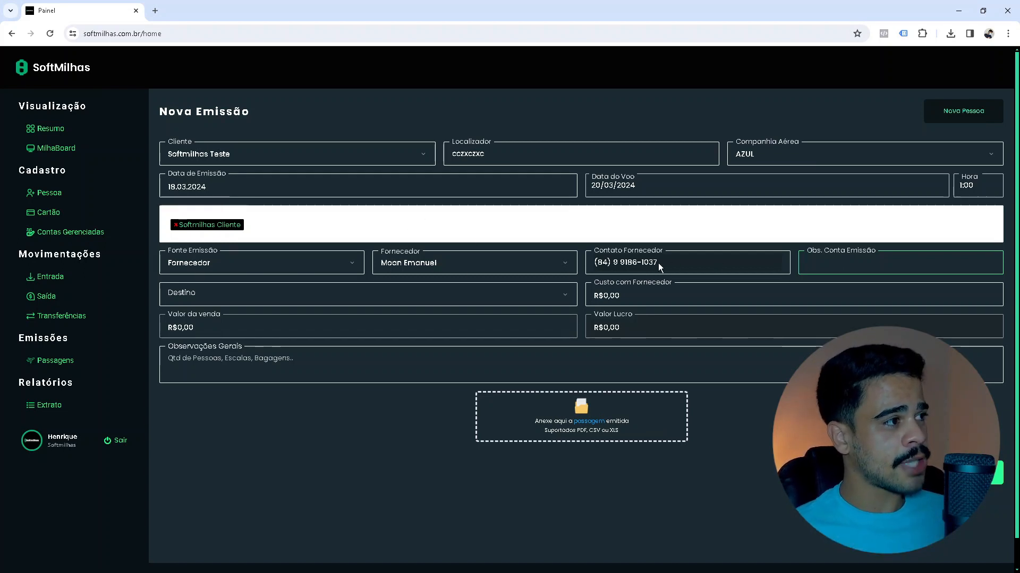
# Enter 'Conta Latam da irmã' as the issuing account note.
pyautogui.write('Conta Latam da irm')
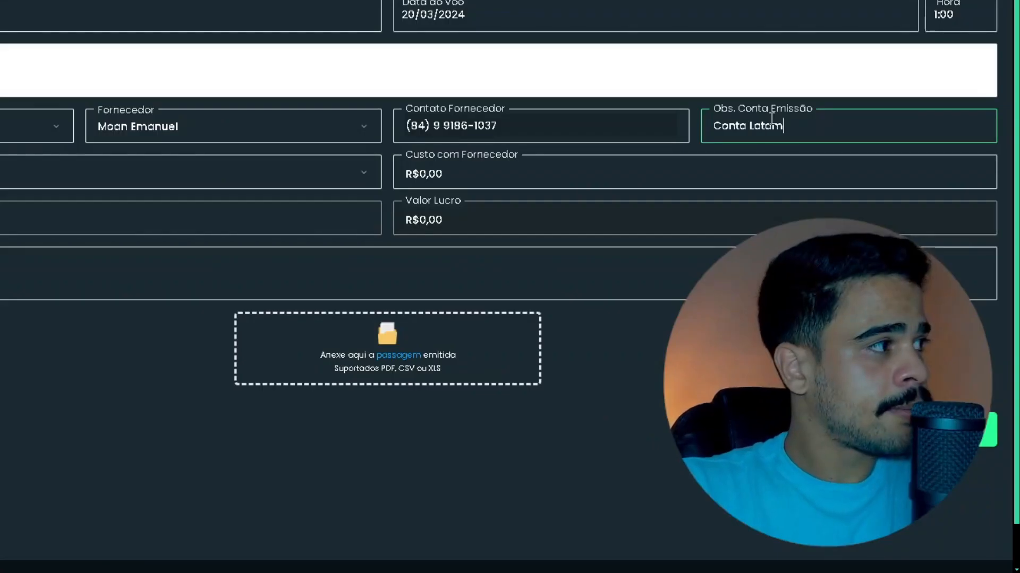
pyautogui.write('ã')
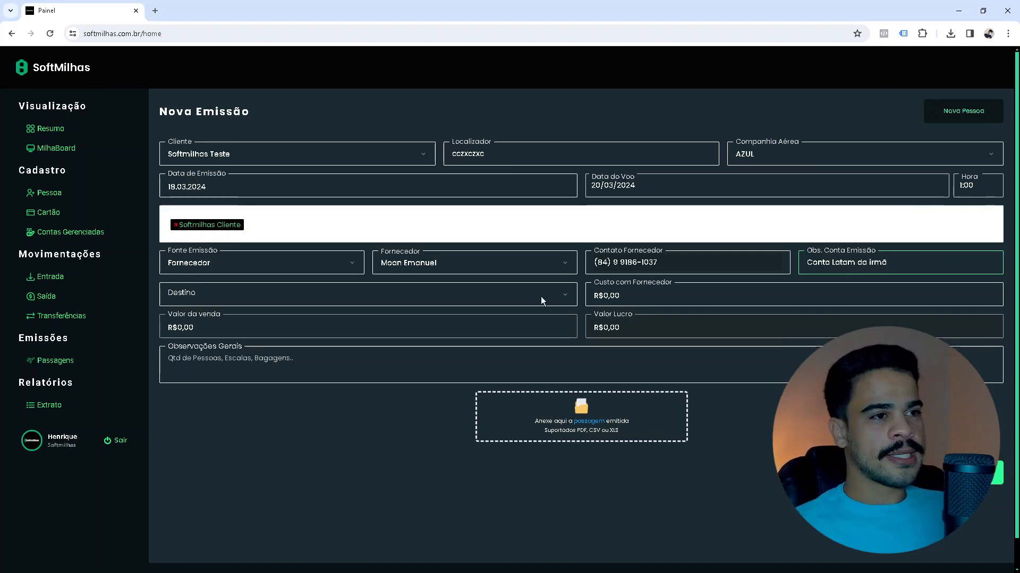
# Set the destination to Venda and the supplier cost to 1000 (R$1.000,00).
pyautogui.click(520, 301)
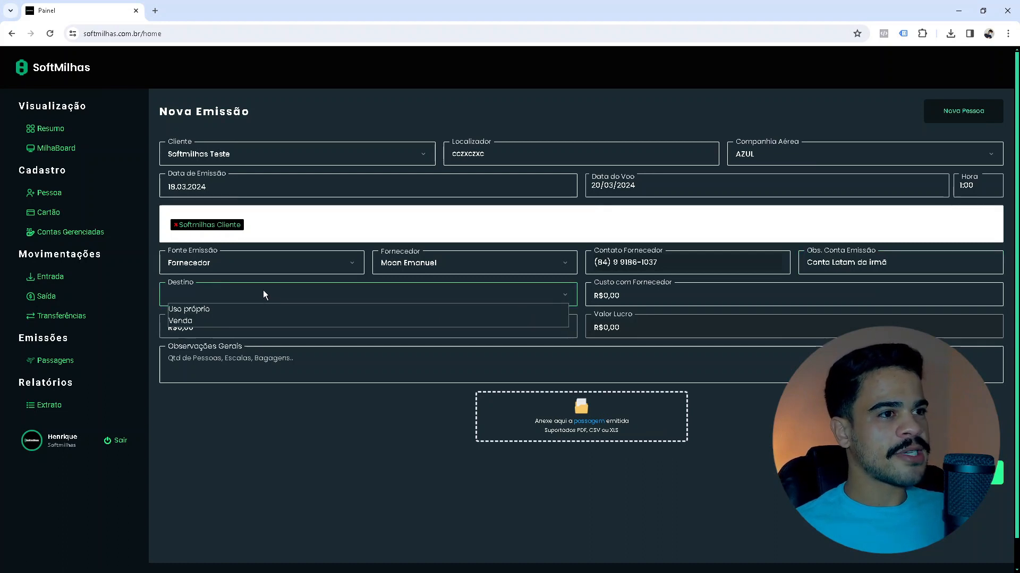
pyautogui.click(207, 309)
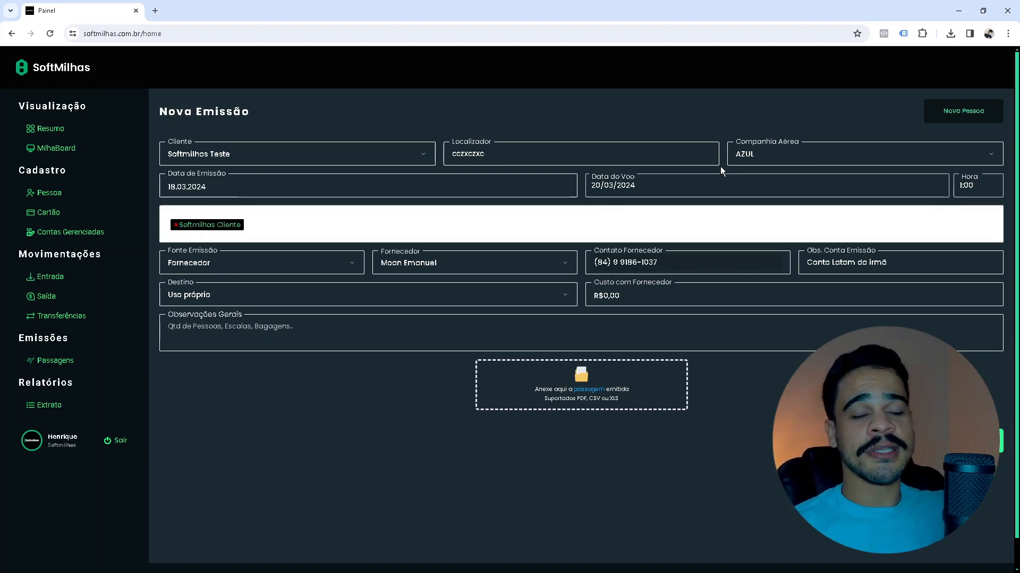
pyautogui.click(262, 292)
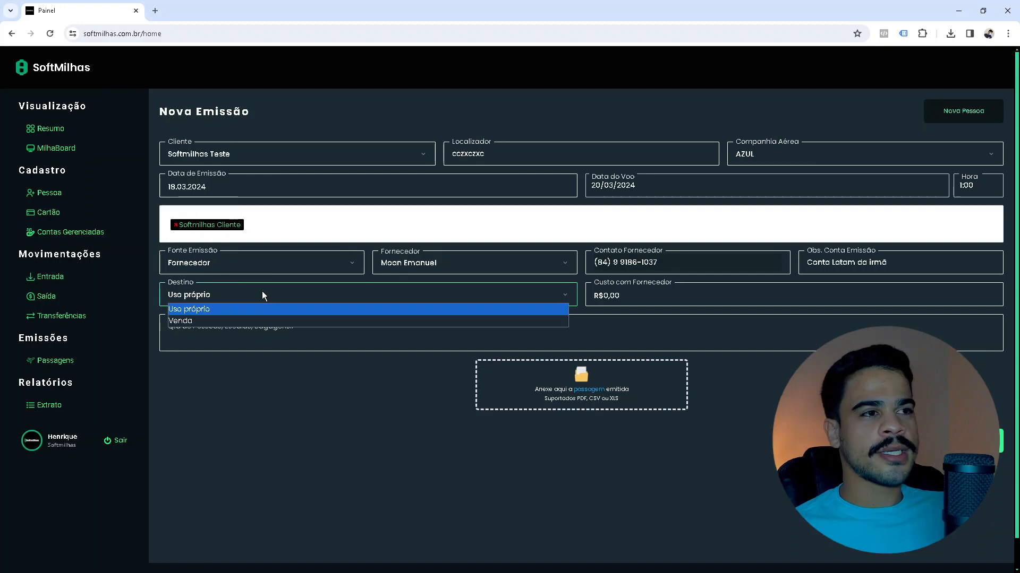
pyautogui.click(210, 320)
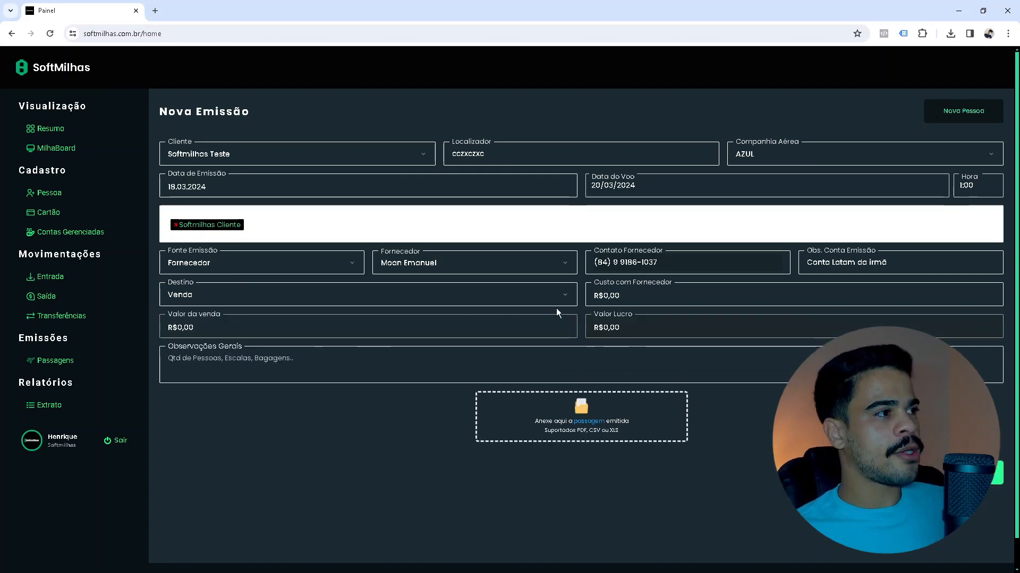
pyautogui.click(631, 295)
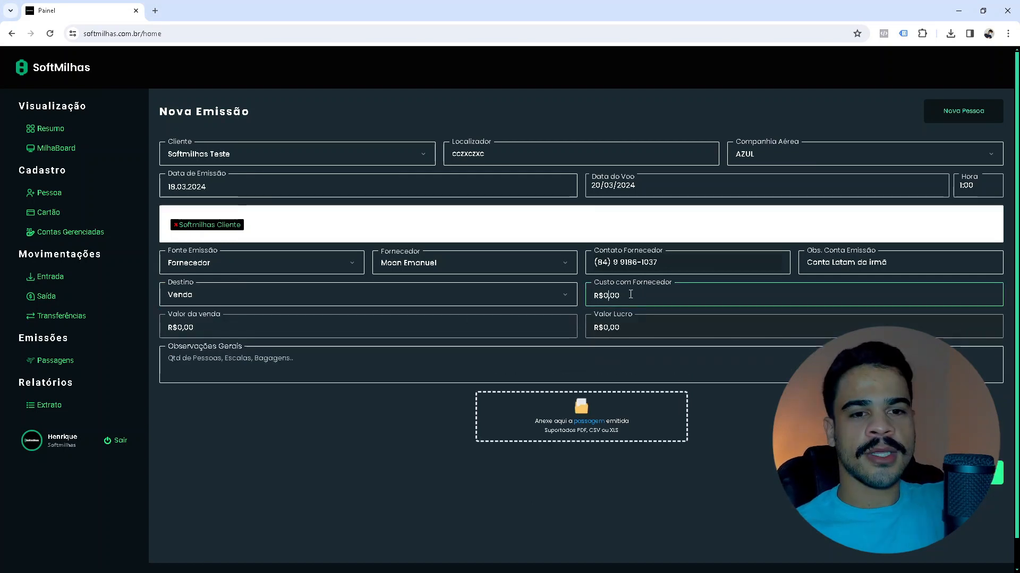
pyautogui.write('1000')
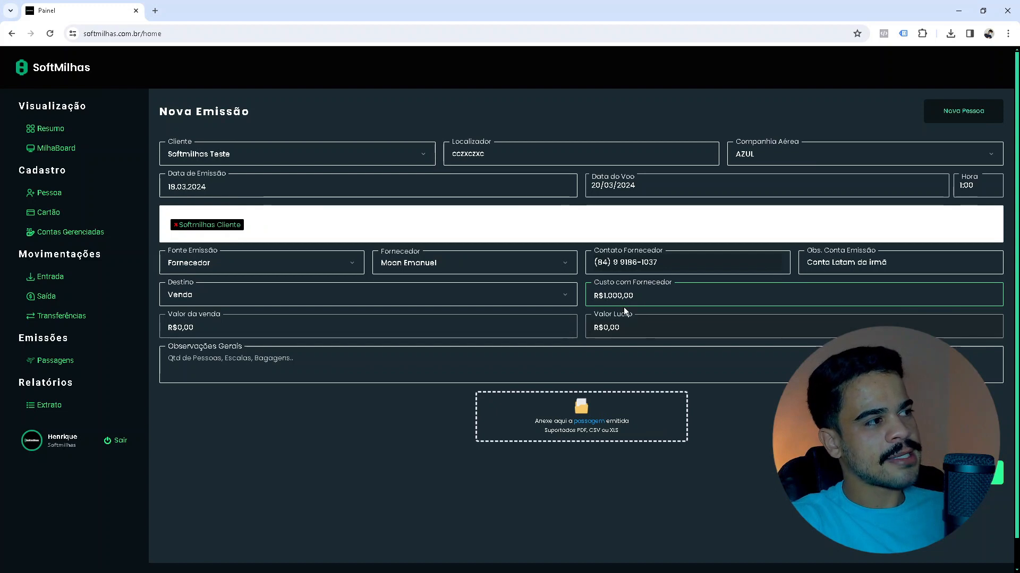
# Enter 1500 as the sale value so the profit calculates to R$500,00.
pyautogui.click(210, 327)
pyautogui.write('100')
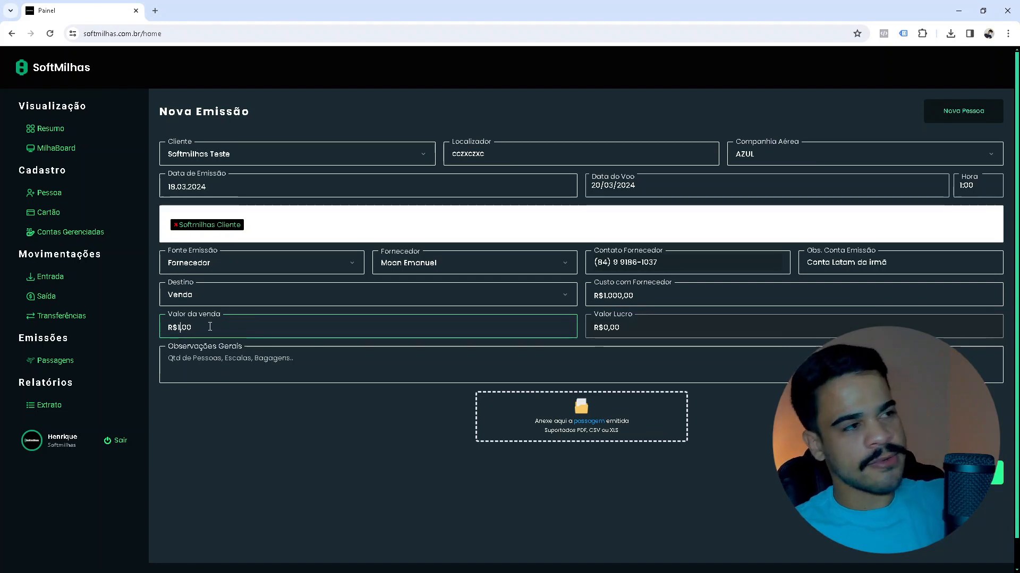
pyautogui.press('BackSpace')
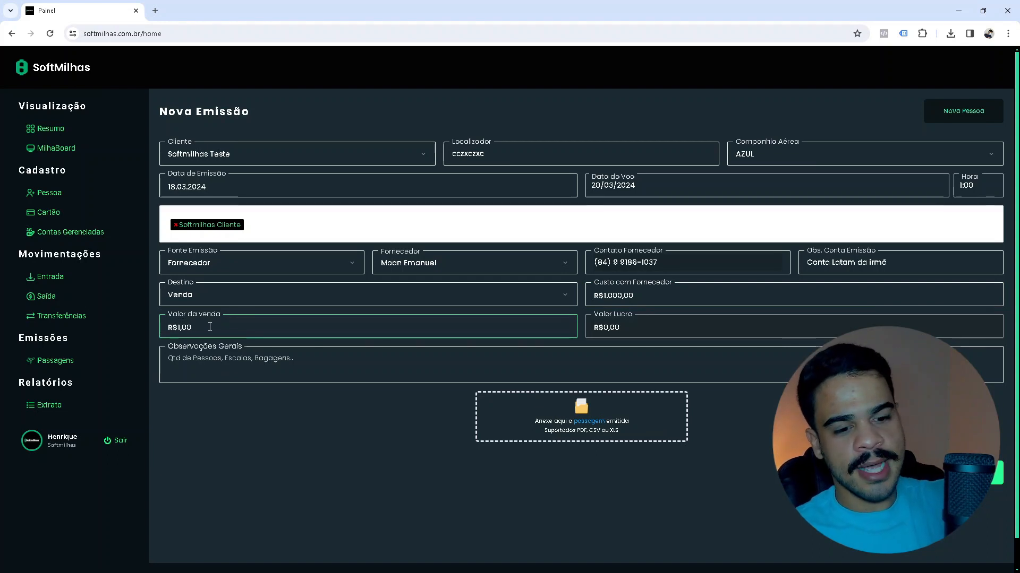
pyautogui.write('500')
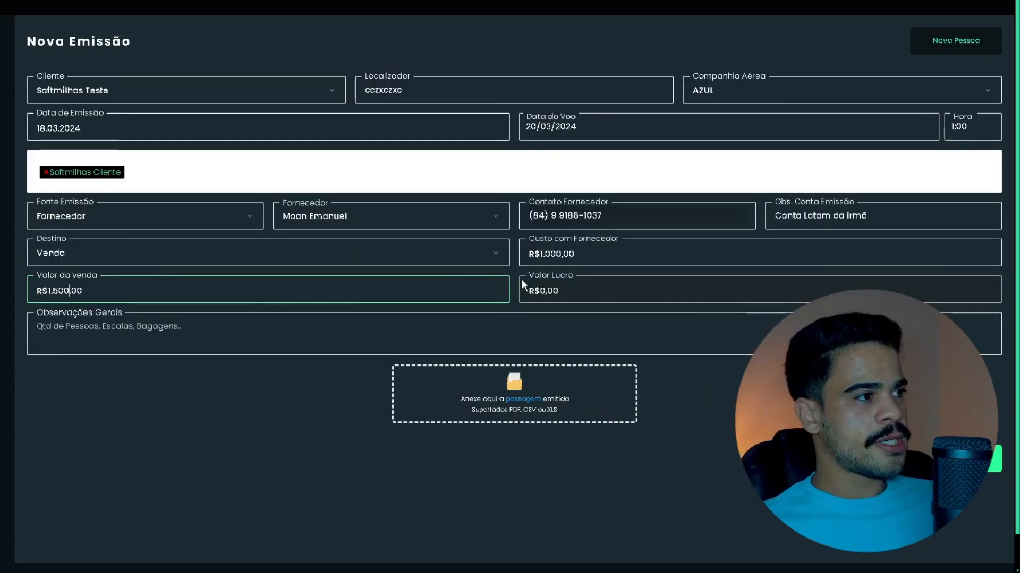
pyautogui.click(576, 308)
pyautogui.click(547, 290)
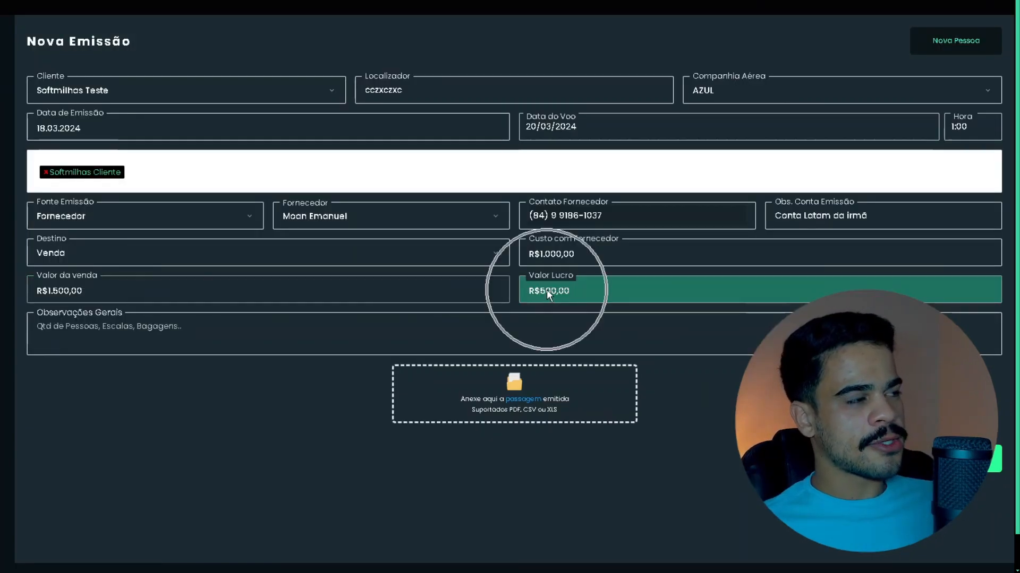
pyautogui.click(70, 295)
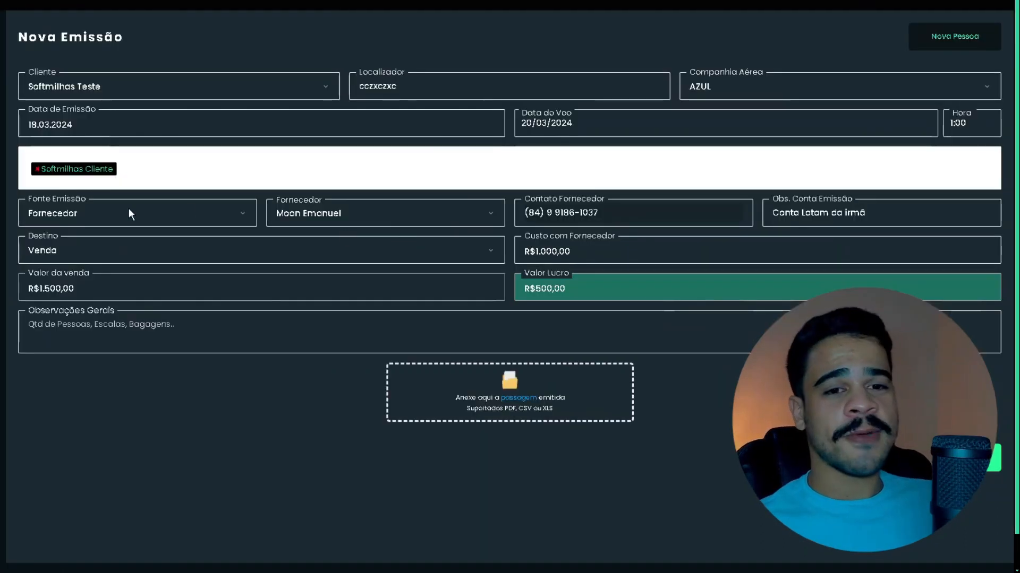
pyautogui.click(90, 247)
pyautogui.click(84, 267)
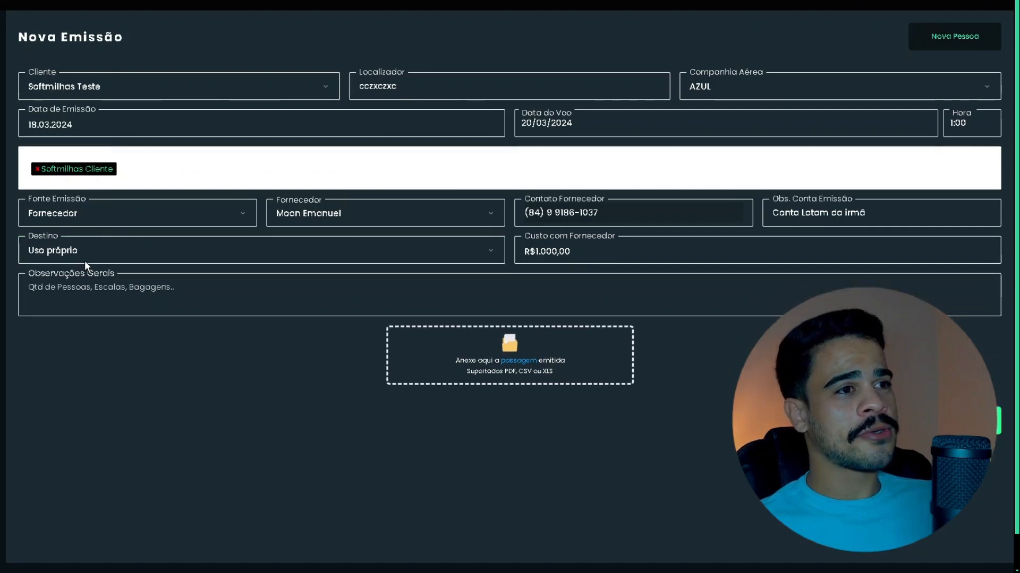
pyautogui.click(107, 248)
pyautogui.click(92, 278)
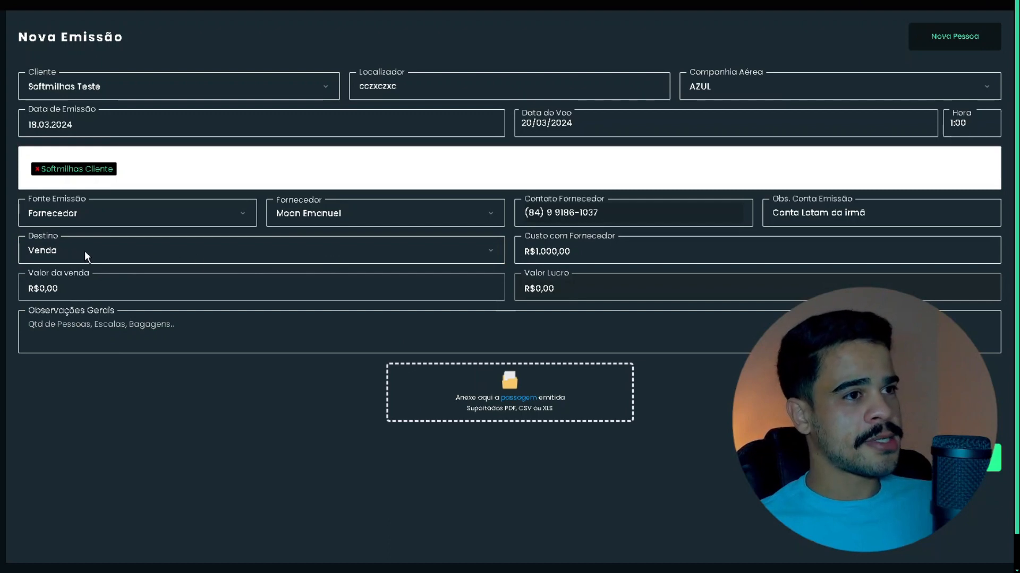
pyautogui.click(604, 250)
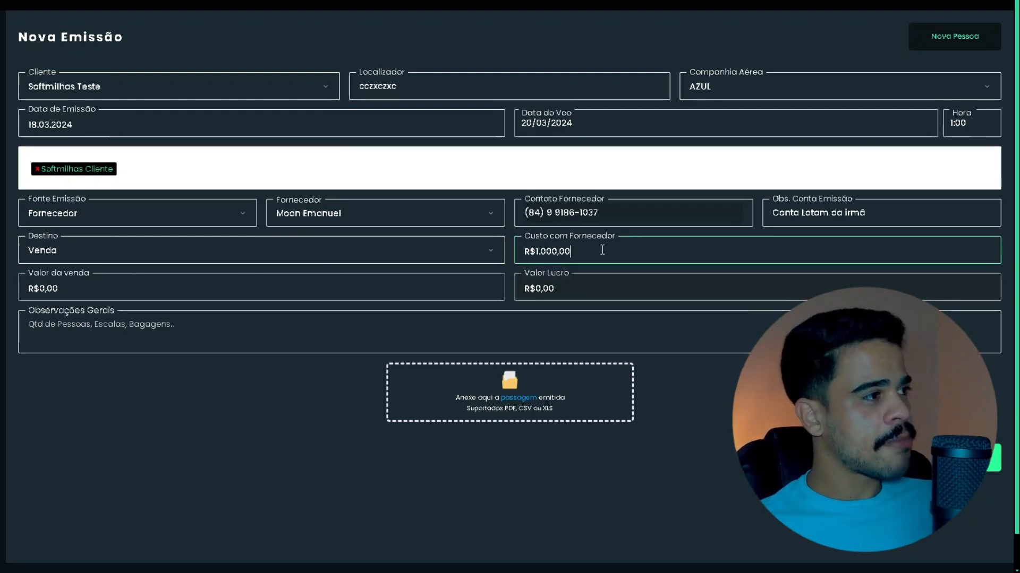
pyautogui.click(194, 288)
pyautogui.write('1500')
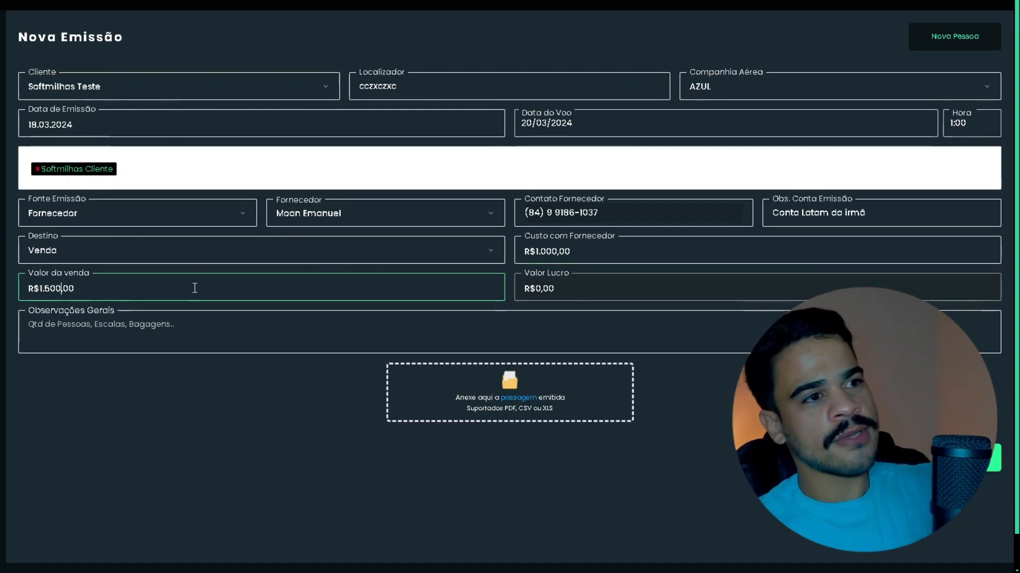
pyautogui.press('Tab')
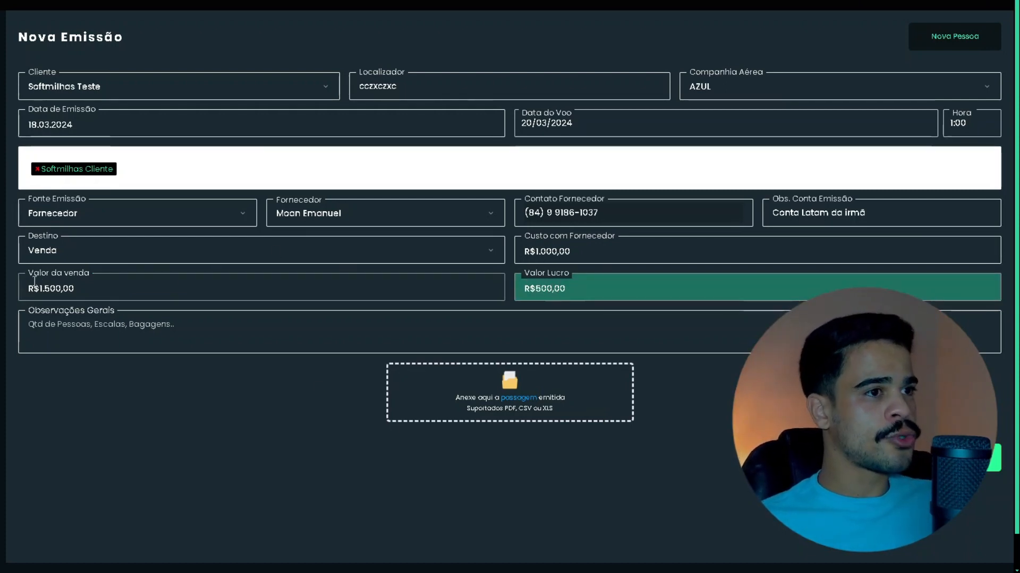
pyautogui.click(103, 288)
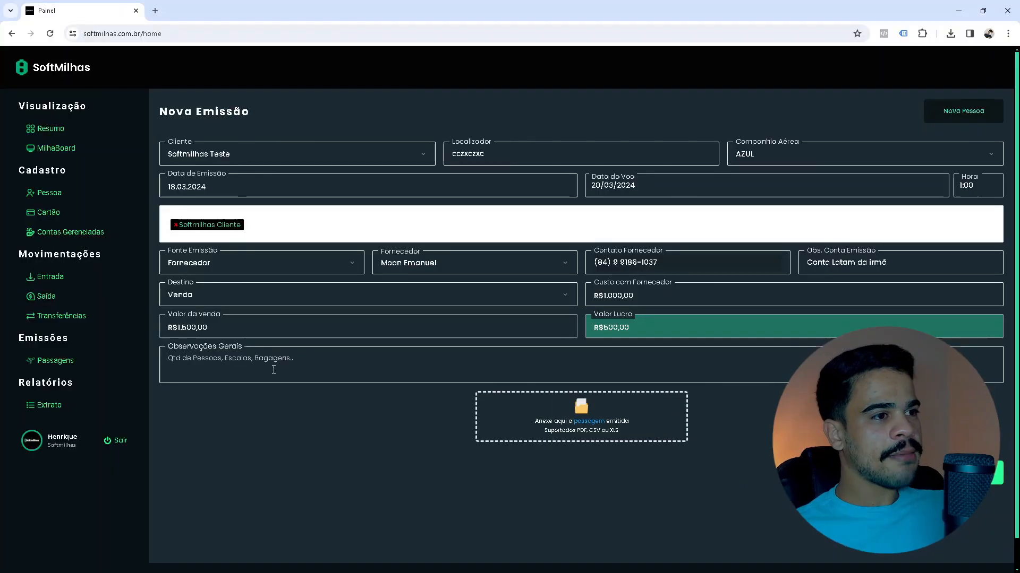
# Focus the Observações Gerais field of the AZUL emission form.
pyautogui.click(110, 326)
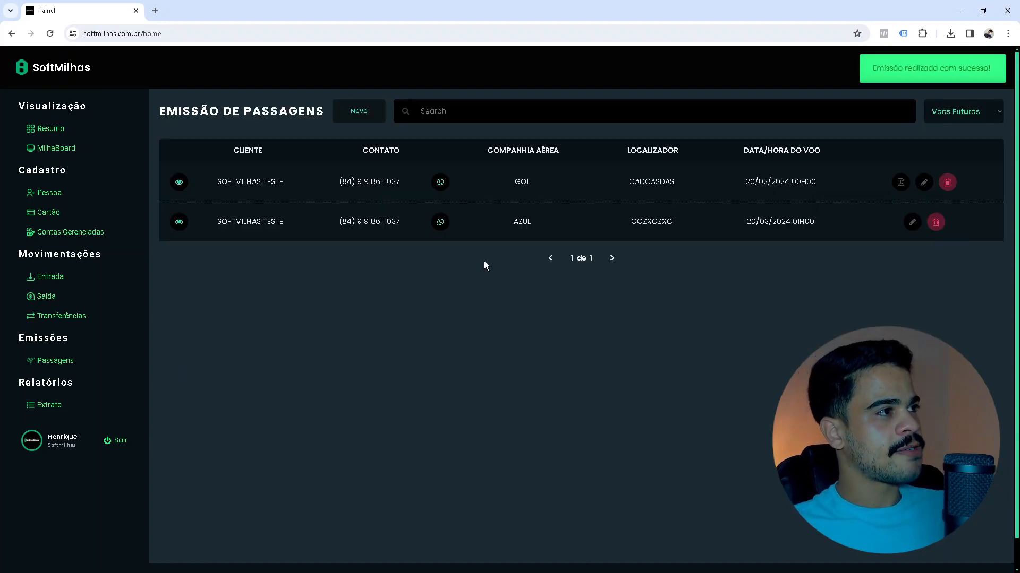
# Open the AZUL emission's details from its row and expand the supplier Contato section.
pyautogui.click(465, 186)
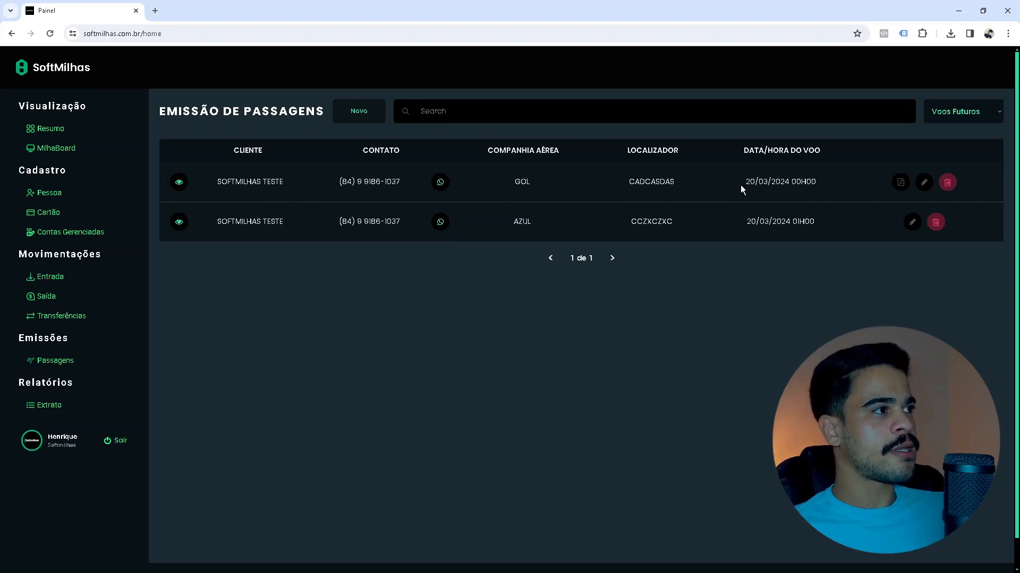
pyautogui.click(758, 183)
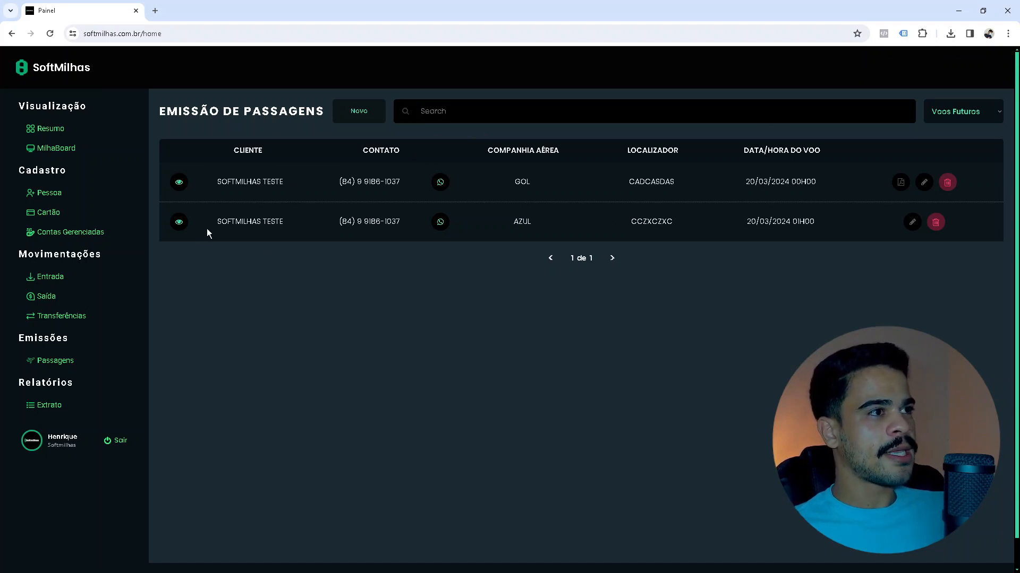
pyautogui.click(756, 215)
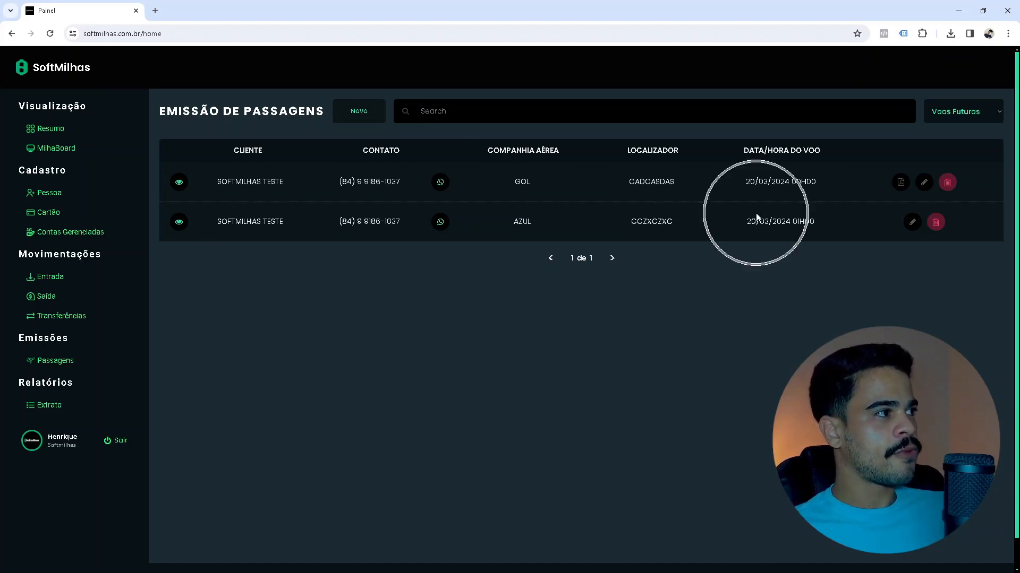
pyautogui.click(178, 223)
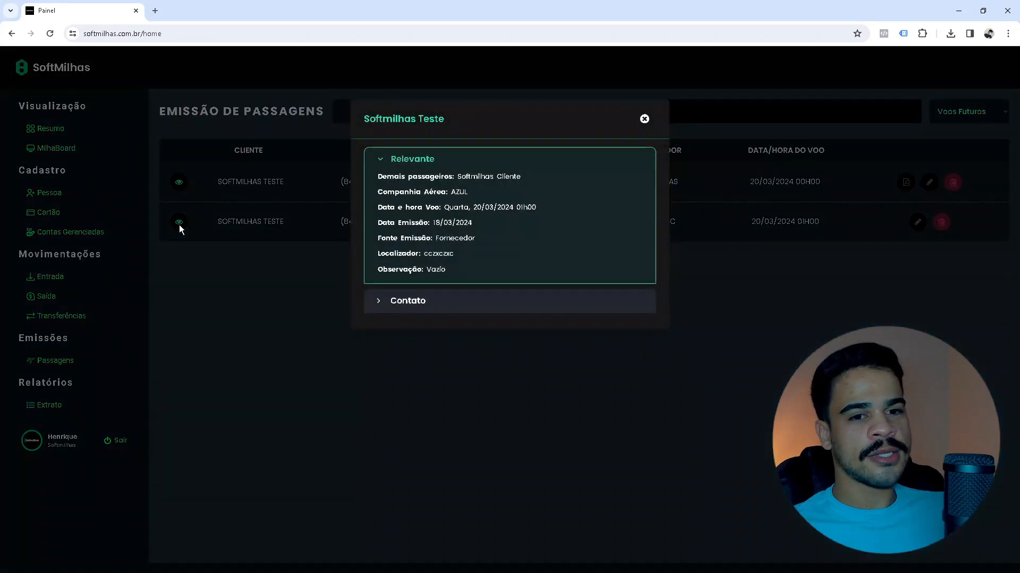
pyautogui.click(409, 302)
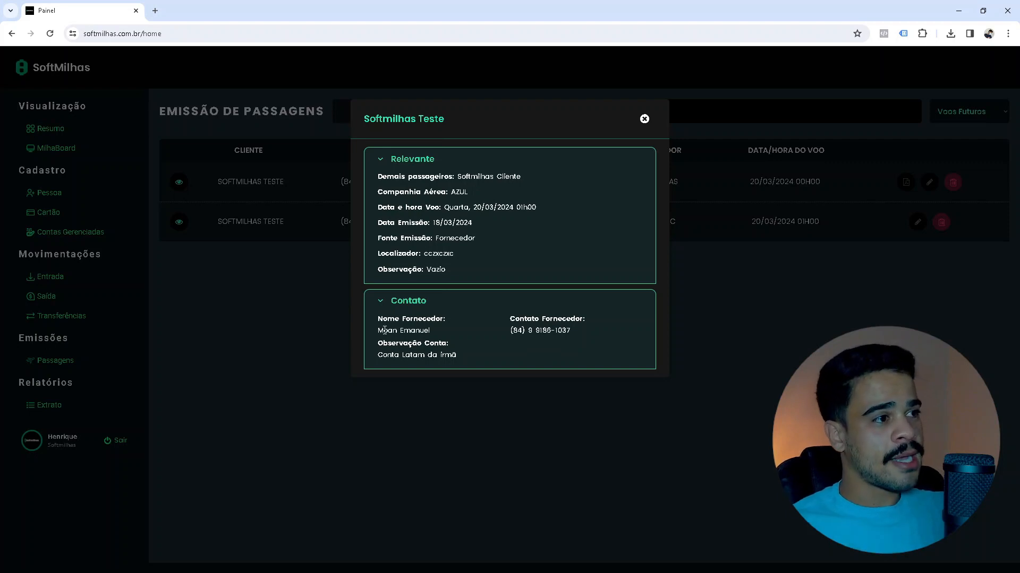
# Highlight the supplier's name and phone number in the Contato section to review them.
pyautogui.moveTo(378, 331); pyautogui.dragTo(430, 331)
pyautogui.click(516, 333)
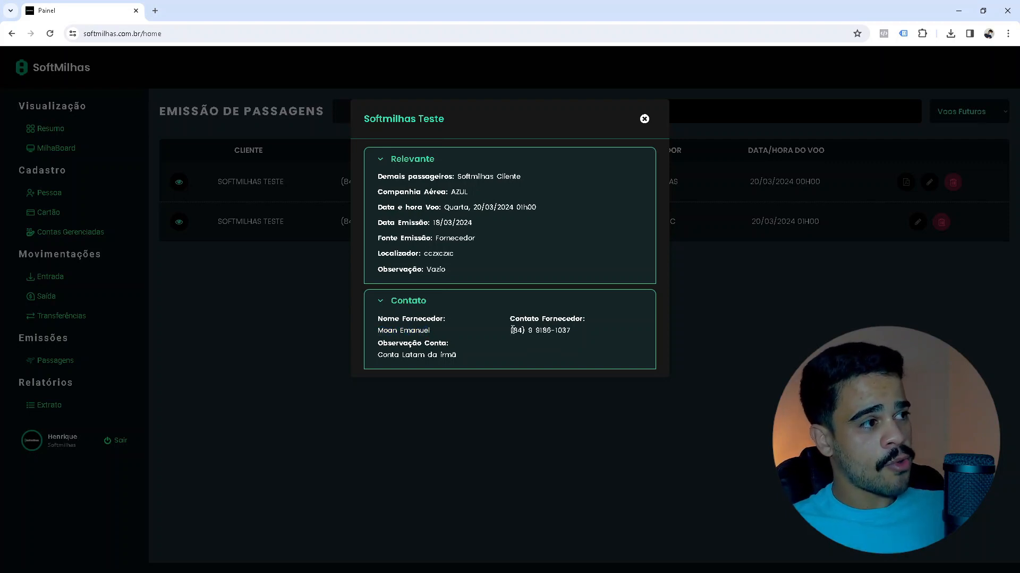
pyautogui.moveTo(512, 330); pyautogui.dragTo(581, 333)
pyautogui.click(445, 344)
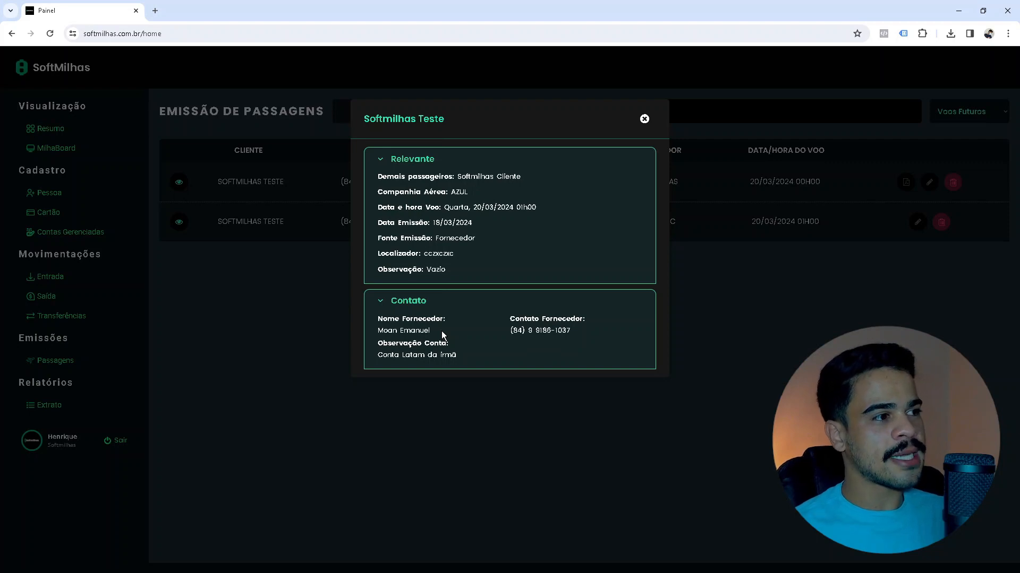
pyautogui.moveTo(441, 330); pyautogui.dragTo(388, 333)
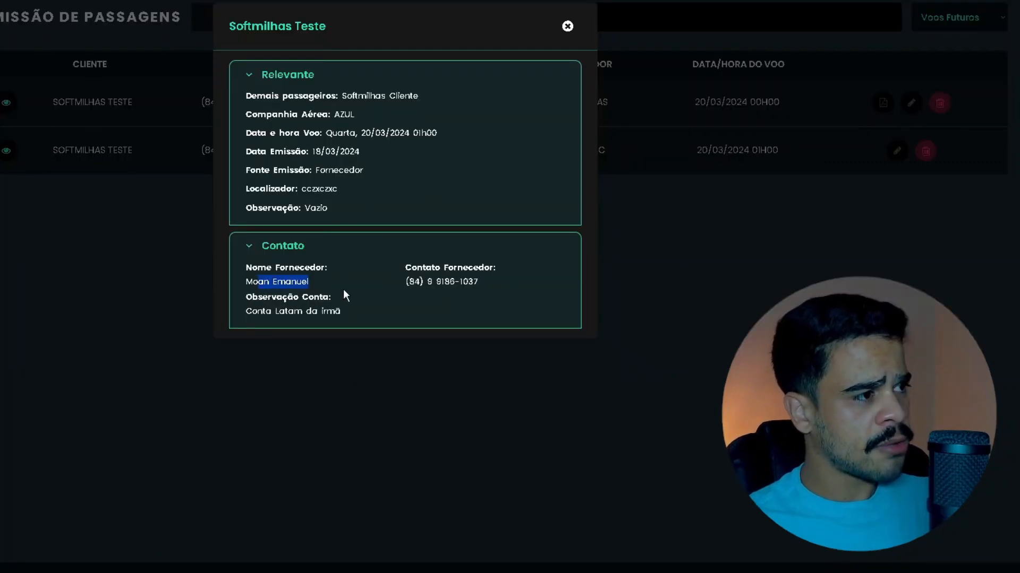
pyautogui.click(366, 298)
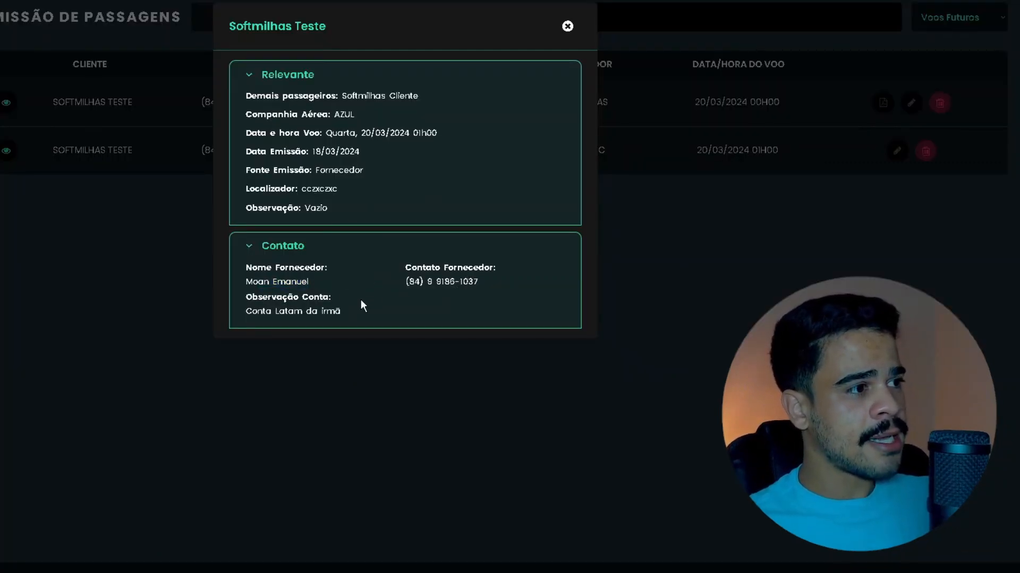